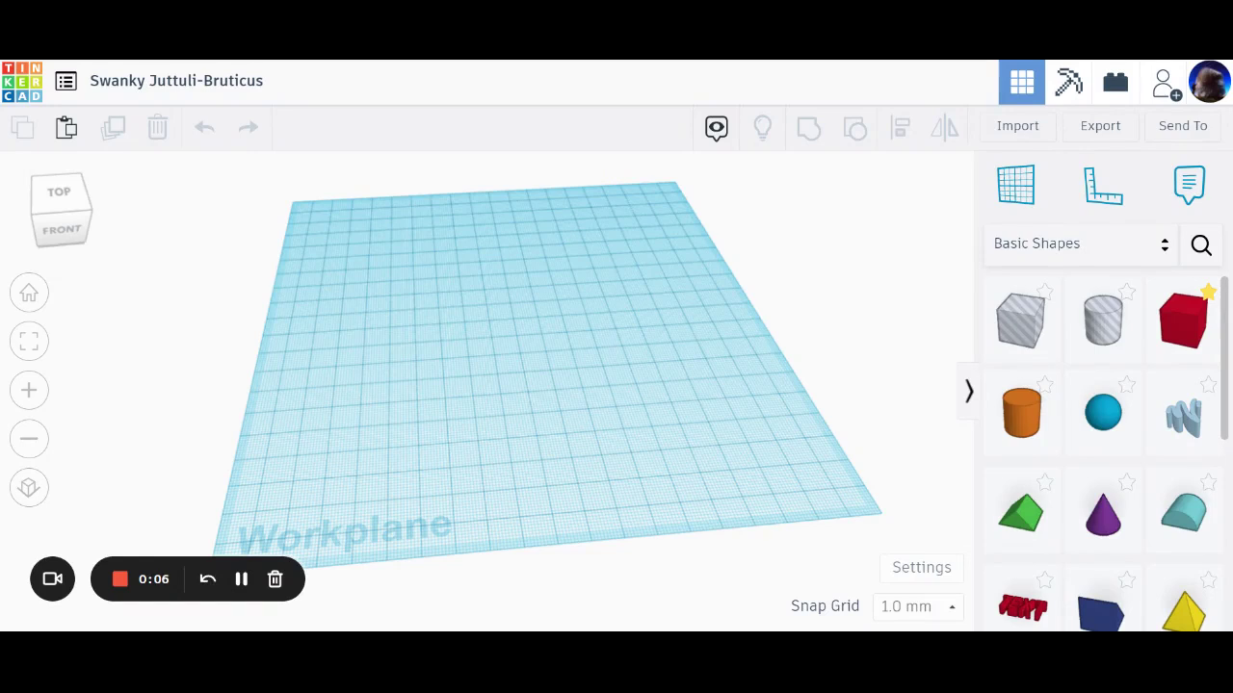
Orbit and pan the empty workplane to a front-left view looking down.
{"action": "right_click_drag", "start_coordinate": [621, 427], "coordinate": [685, 427]}
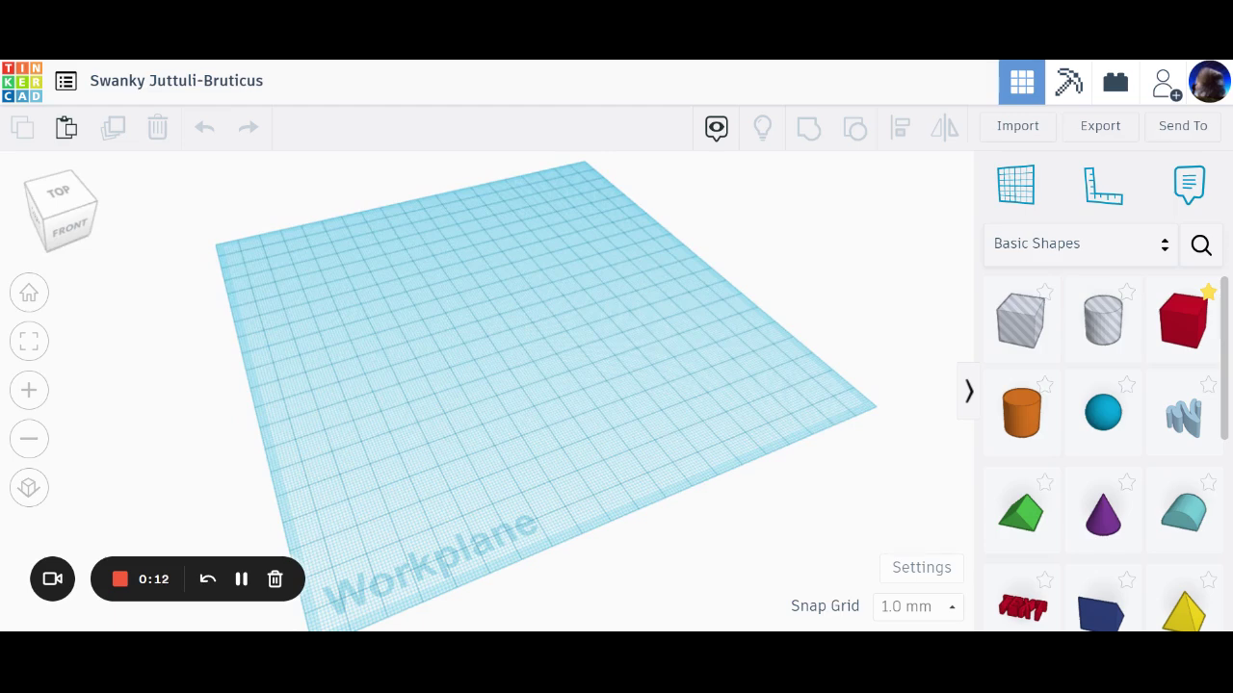
{"action": "middle_click_drag", "start_coordinate": [561, 413], "coordinate": [633, 406]}
{"action": "right_click_drag", "start_coordinate": [634, 407], "coordinate": [589, 372]}
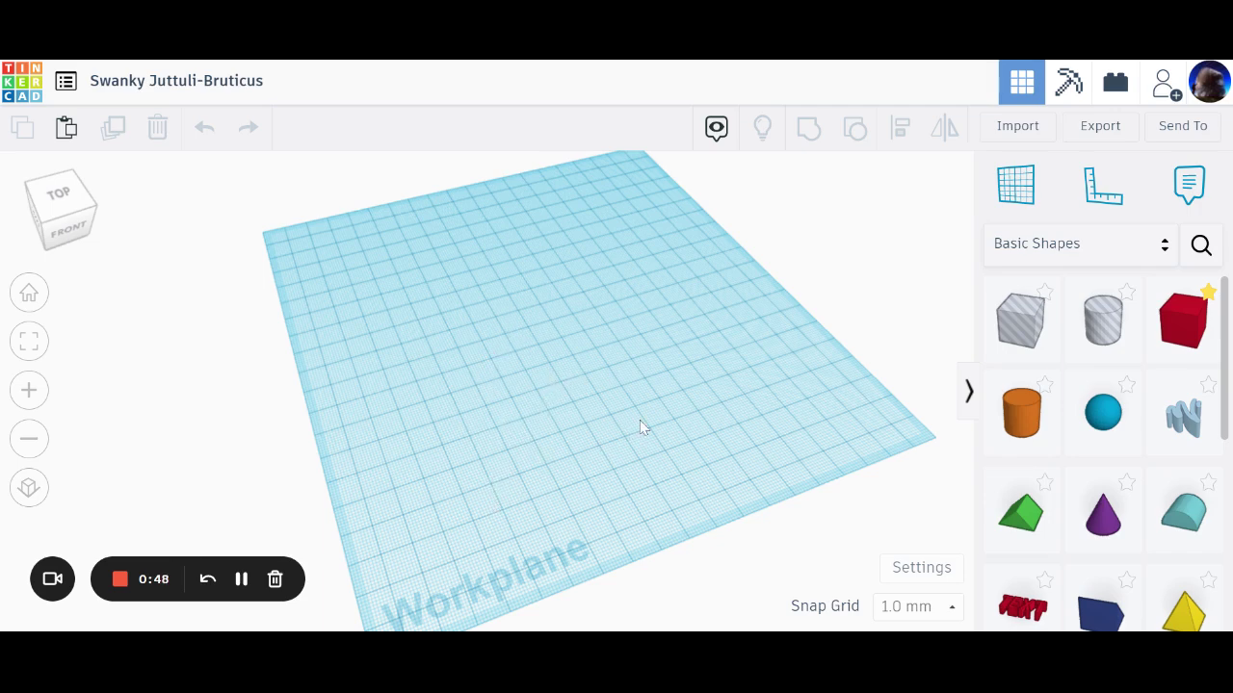
{"action": "mouse_move", "coordinate": [644, 427]}
{"action": "right_mouse_down"}
{"action": "mouse_move", "coordinate": [517, 427]}
{"action": "mouse_move", "coordinate": [428, 392]}
{"action": "mouse_move", "coordinate": [479, 350]}
{"action": "mouse_move", "coordinate": [570, 418]}
{"action": "mouse_move", "coordinate": [646, 421]}
{"action": "right_mouse_up"}
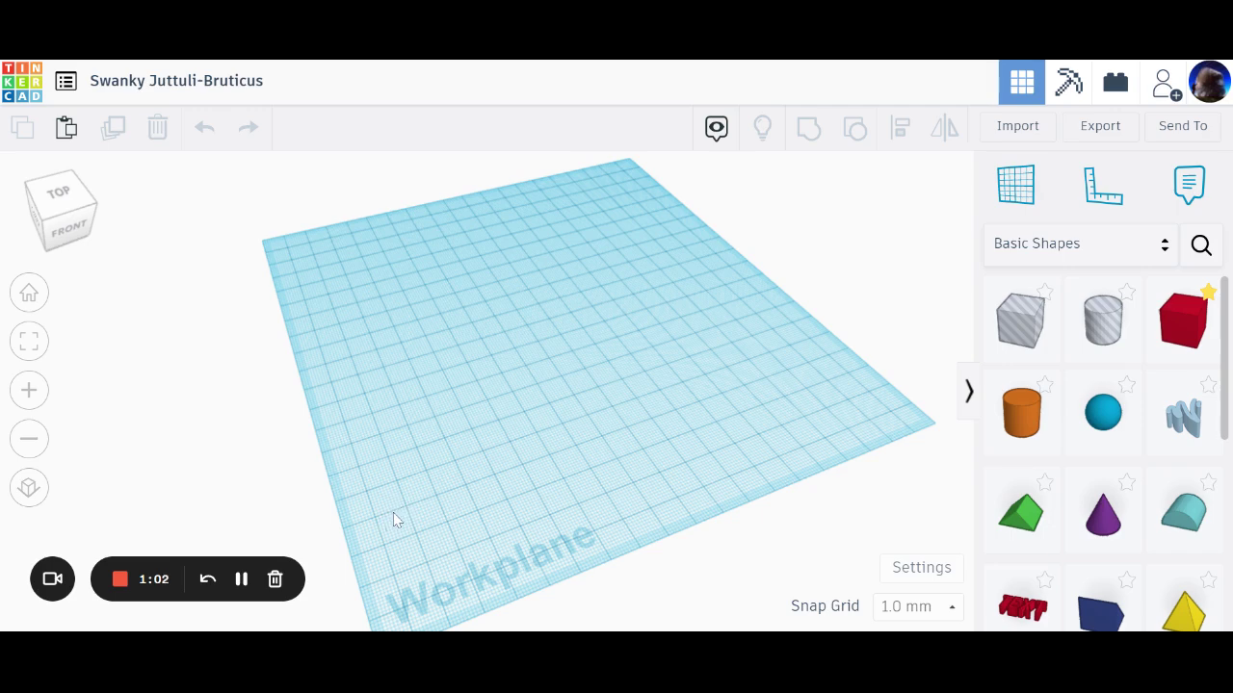
{"action": "scroll", "coordinate": [611, 424], "scroll_direction": "up", "scroll_amount": 4}
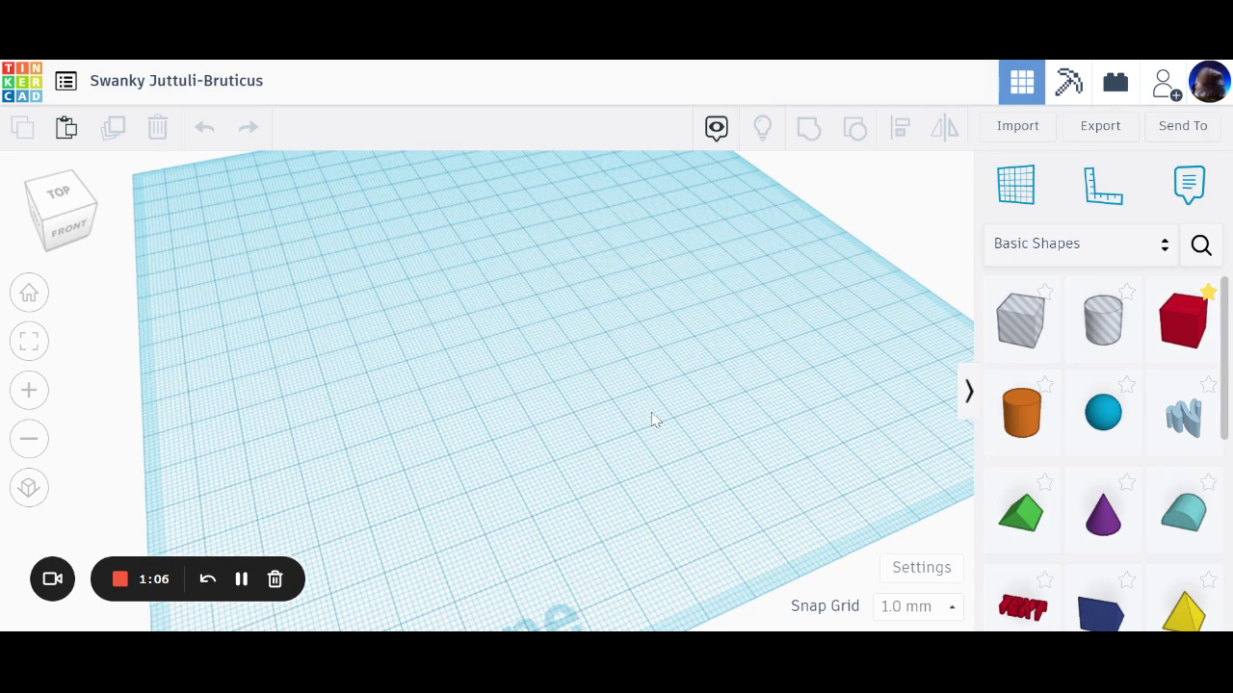
{"action": "scroll", "coordinate": [599, 381], "scroll_direction": "down", "scroll_amount": 2}
{"action": "right_click_drag", "start_coordinate": [537, 351], "coordinate": [647, 327]}
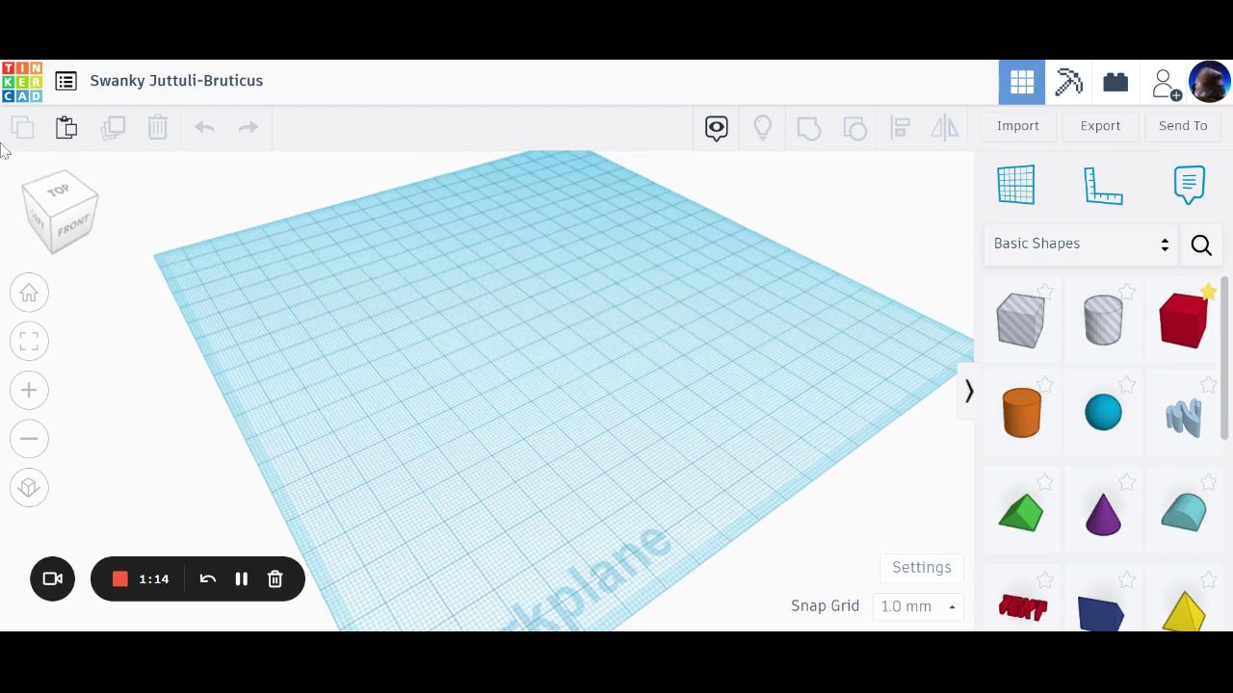
{"action": "left_click", "coordinate": [54, 221]}
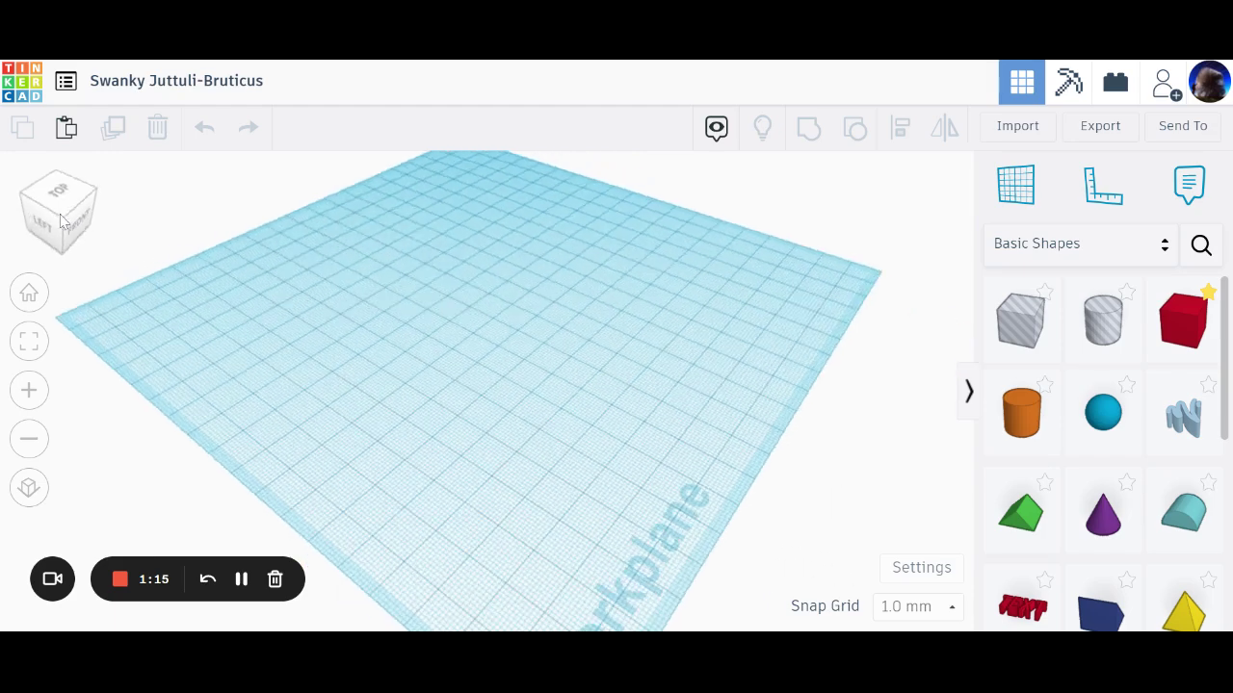
{"action": "left_click_drag", "start_coordinate": [58, 220], "coordinate": [41, 224]}
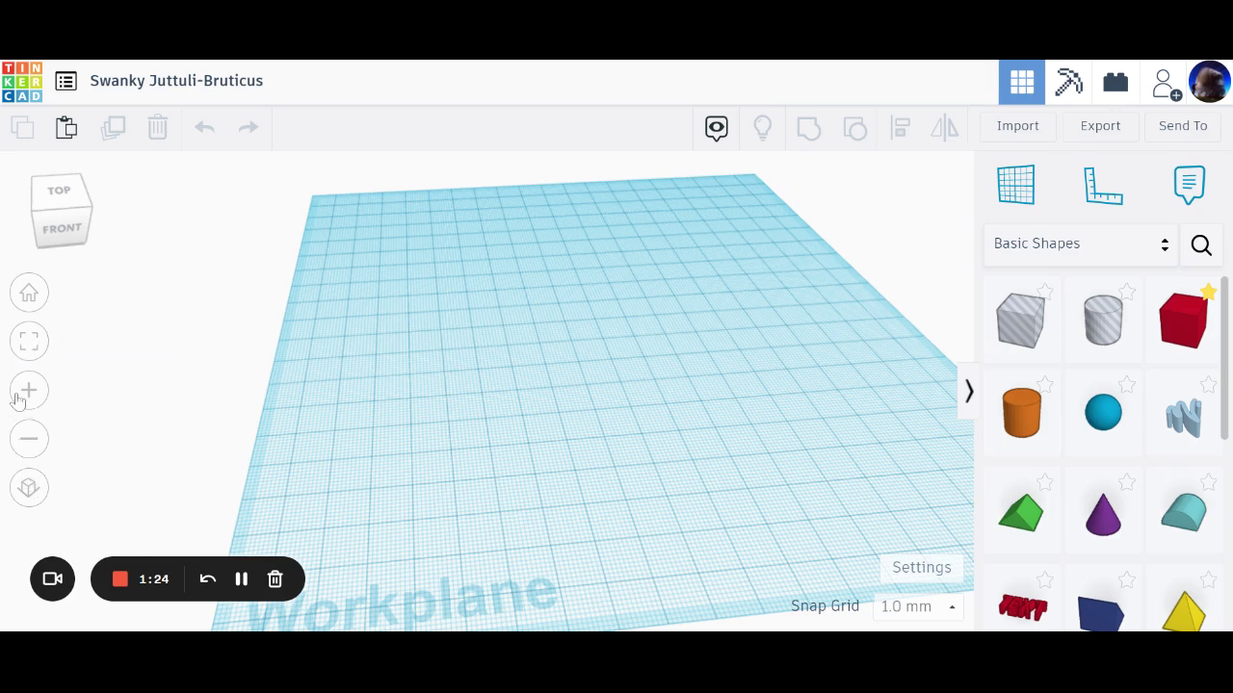
{"action": "right_click_drag", "start_coordinate": [522, 364], "coordinate": [465, 299]}
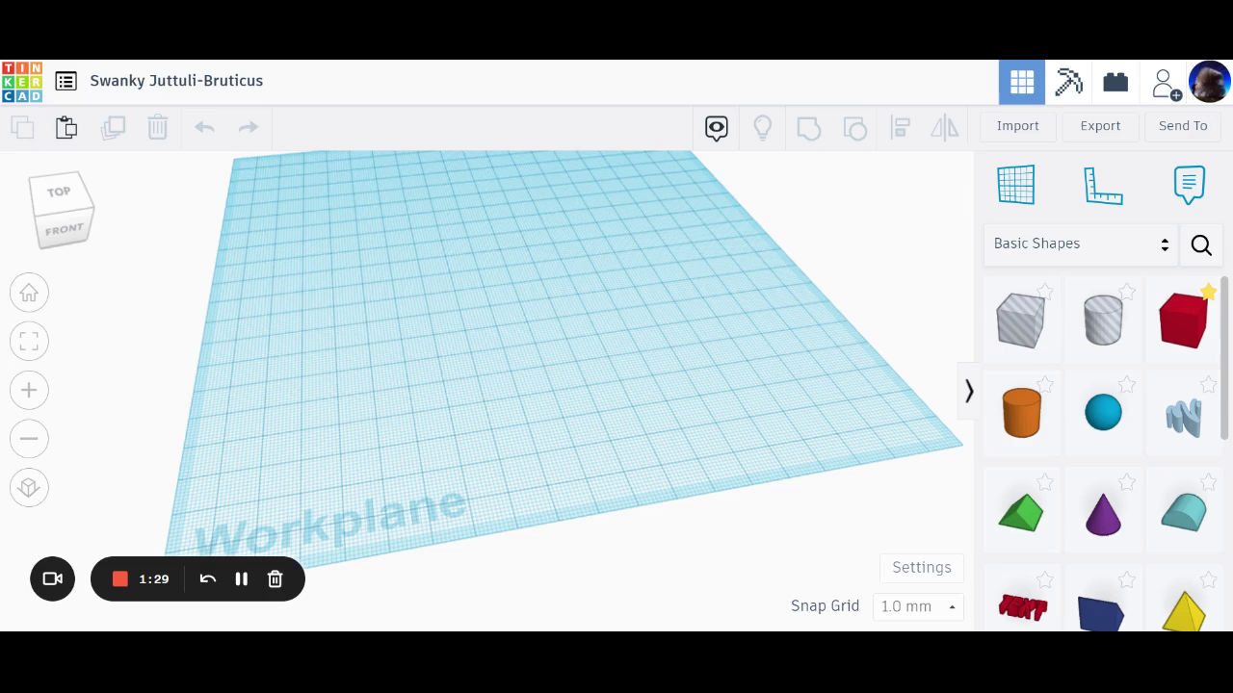
Check the snap grid increments, leaving snap at 1.0 mm.
{"action": "left_click", "coordinate": [951, 610]}
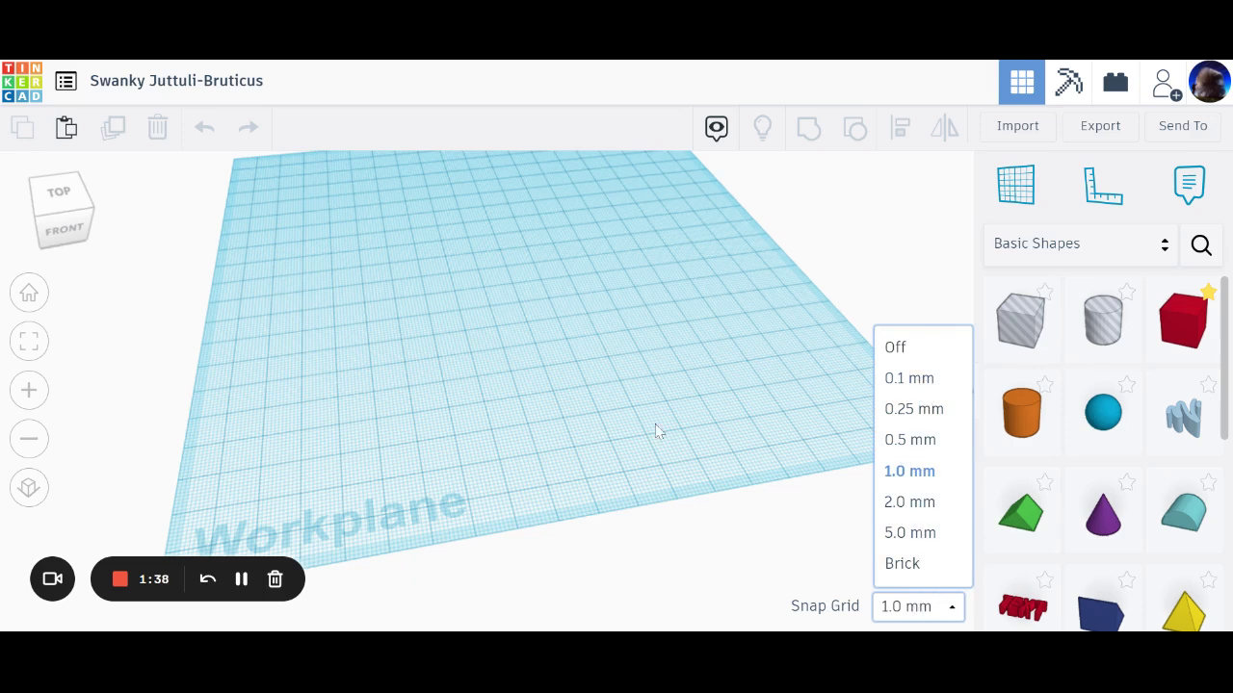
{"action": "left_click", "coordinate": [647, 385]}
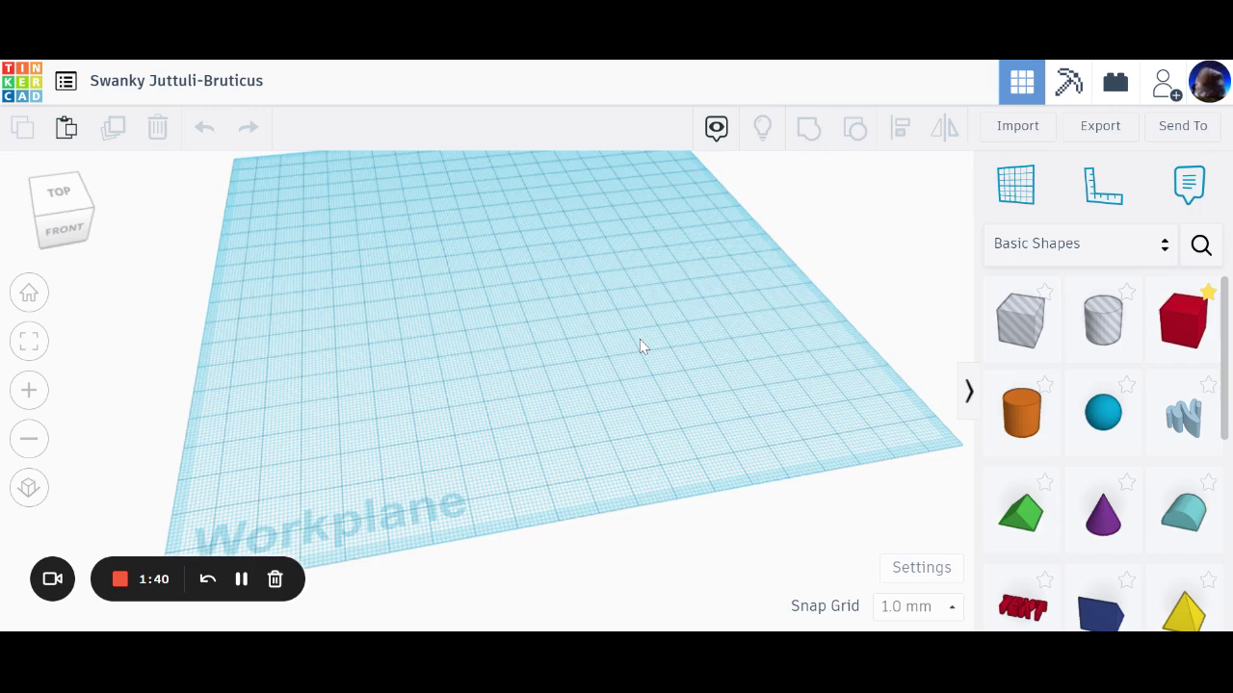
{"action": "right_click_drag", "start_coordinate": [642, 347], "coordinate": [657, 392]}
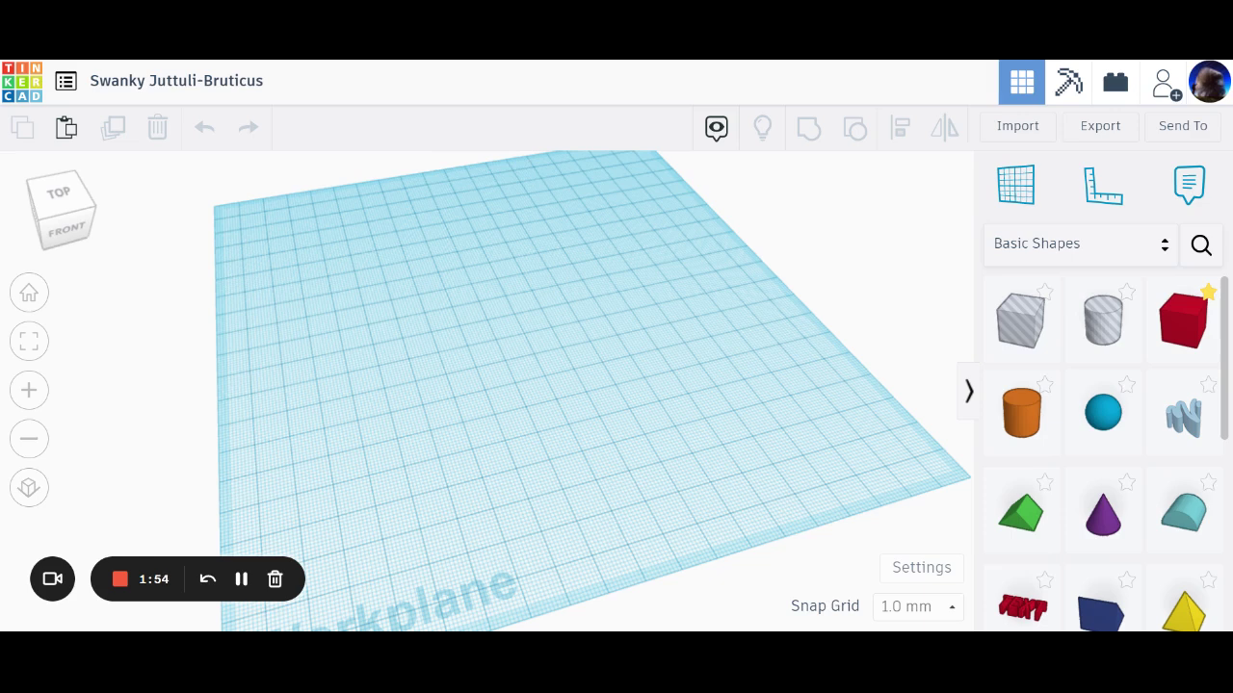
Drag a Rounded Windmill Blade from Shape Generators onto the workplane (length 25, 4 blades, angle 45).
{"action": "left_click", "coordinate": [1173, 251]}
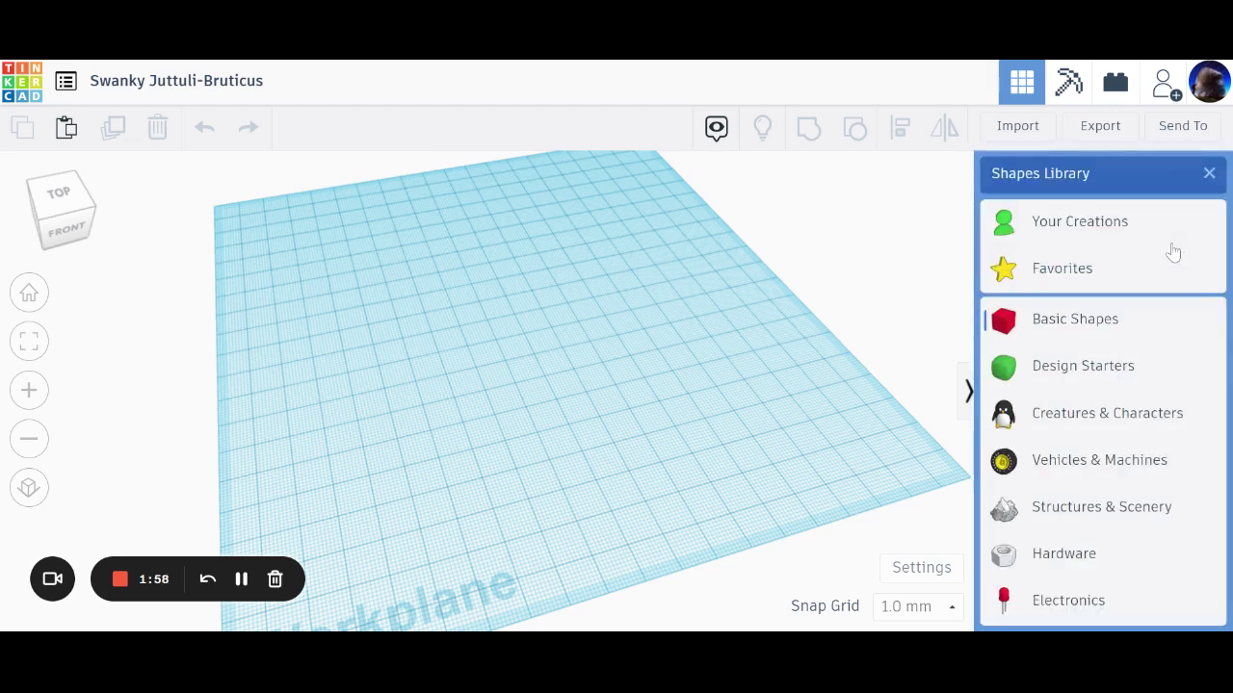
{"action": "scroll", "coordinate": [1126, 314], "scroll_direction": "down", "scroll_amount": 5}
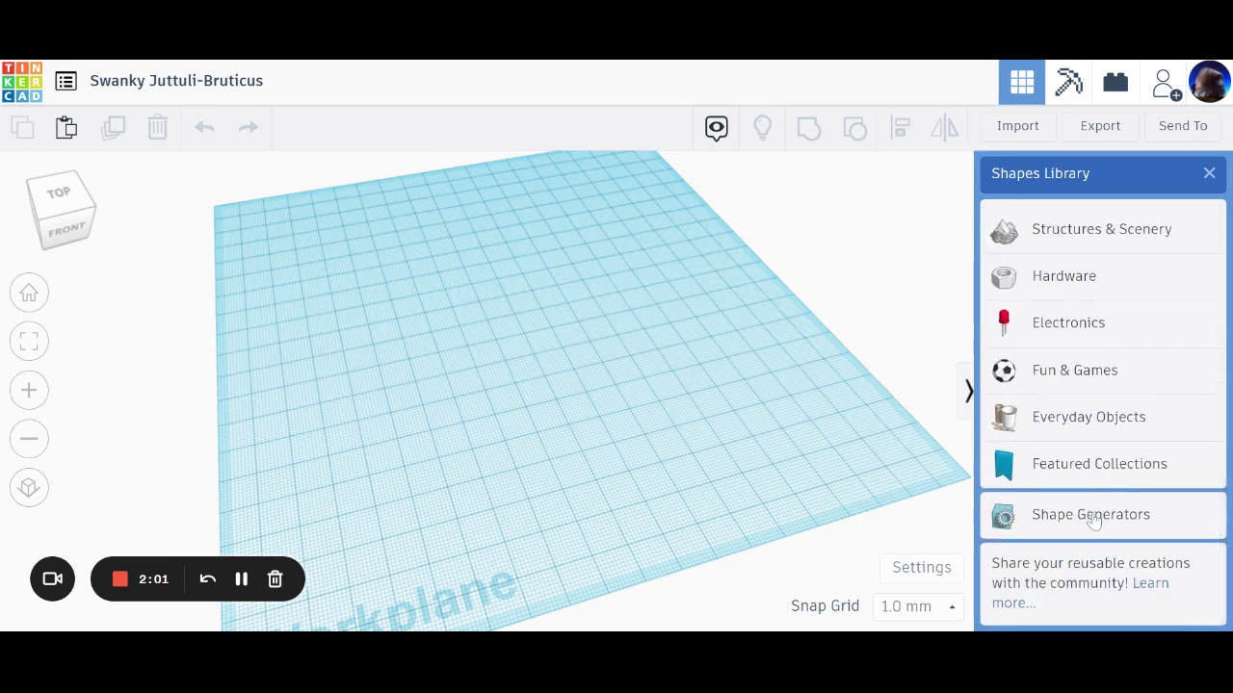
{"action": "left_click", "coordinate": [1092, 517]}
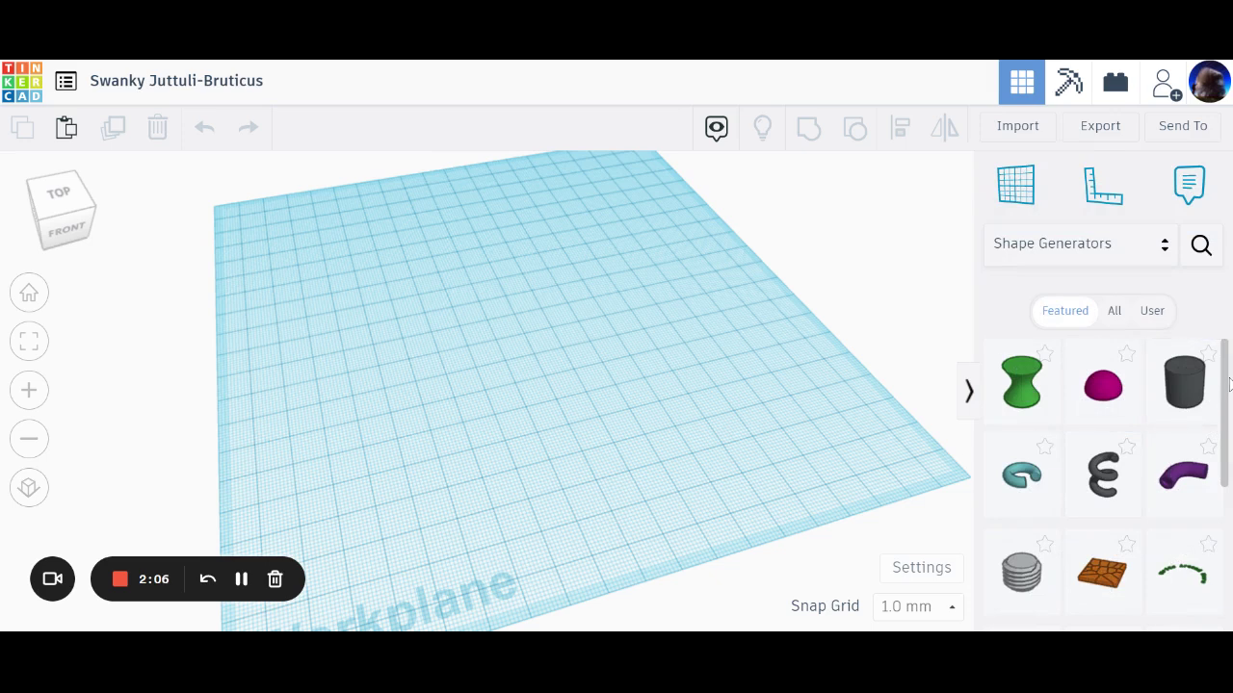
{"action": "left_click_drag", "start_coordinate": [1229, 383], "coordinate": [1223, 528]}
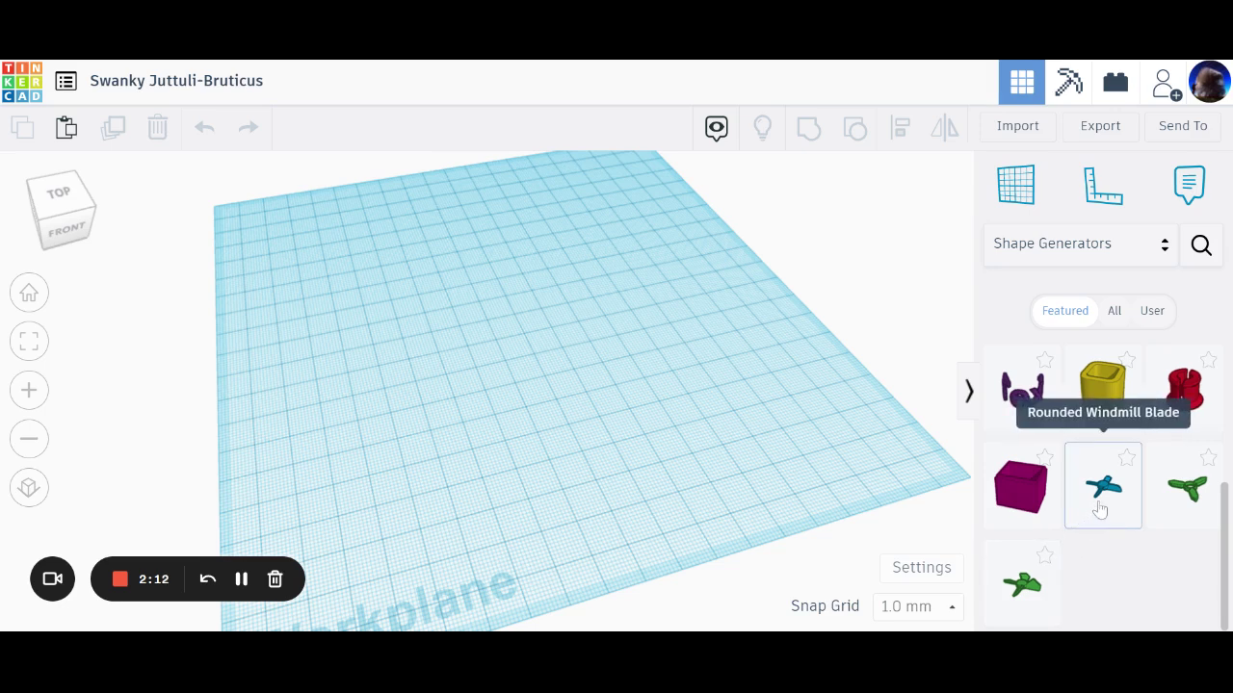
{"action": "left_click_drag", "start_coordinate": [1100, 509], "coordinate": [509, 342]}
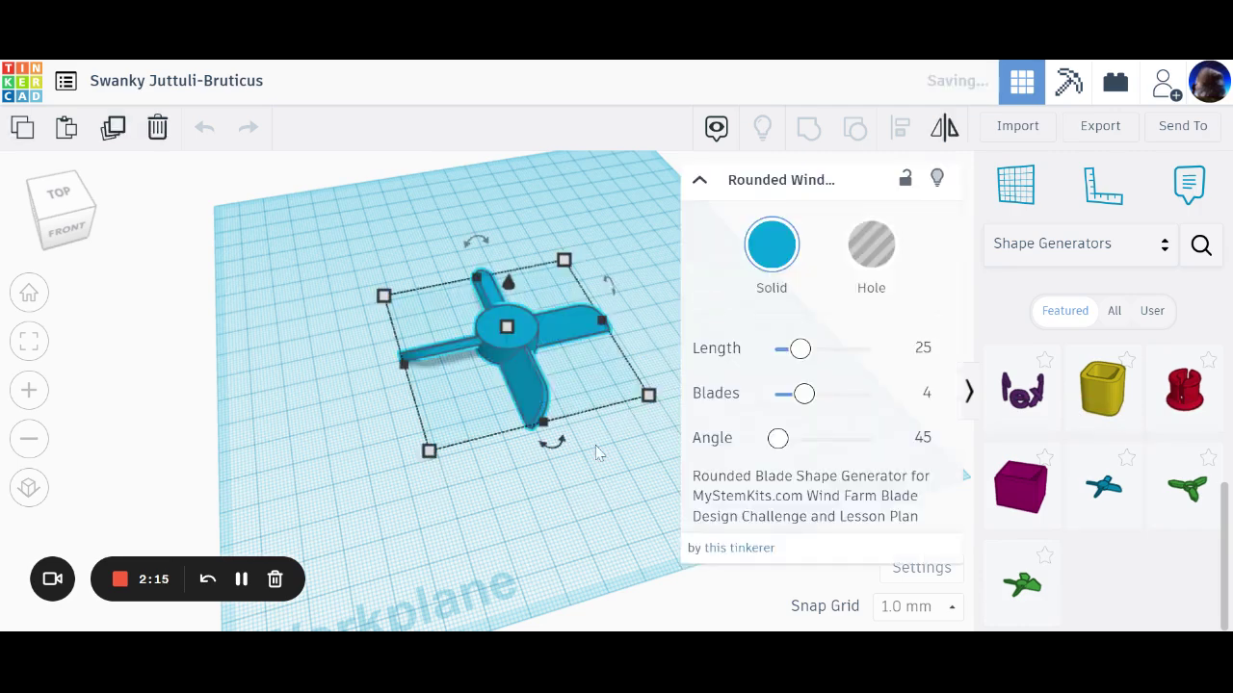
Drop the windmill blade and select it to show its length 25, 4 blades, angle 45 settings.
{"action": "left_click", "coordinate": [594, 411]}
{"action": "right_click_drag", "start_coordinate": [596, 407], "coordinate": [641, 389]}
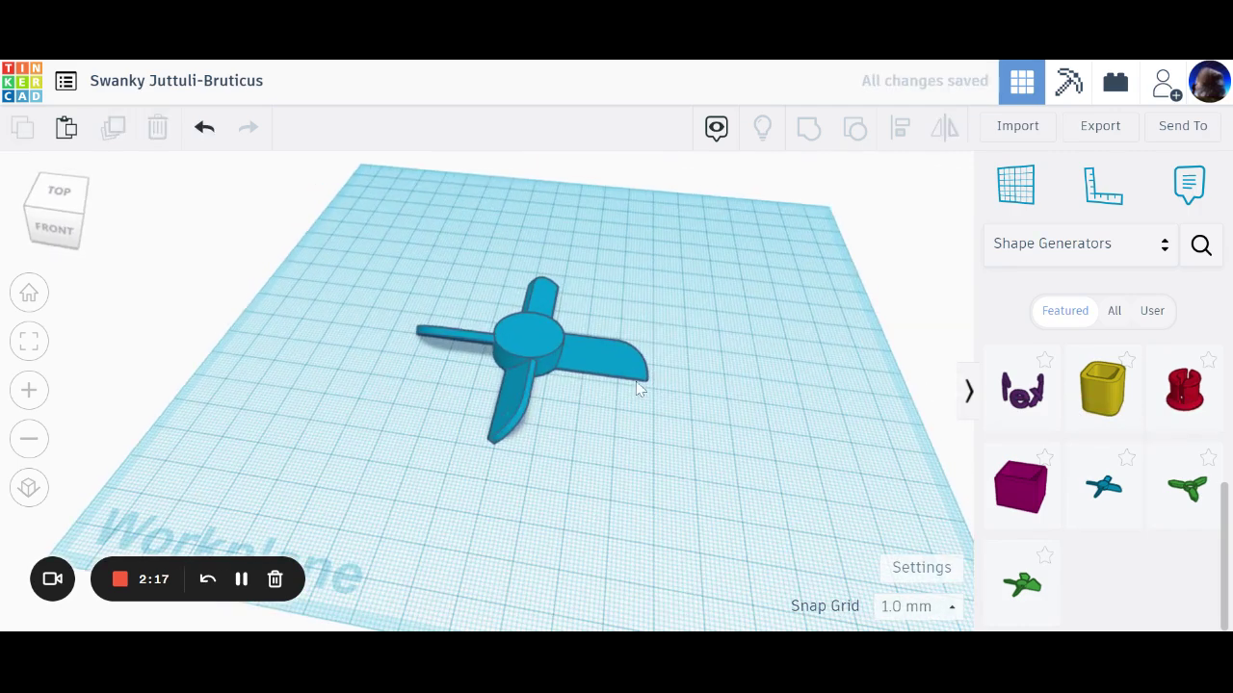
{"action": "left_click", "coordinate": [520, 364]}
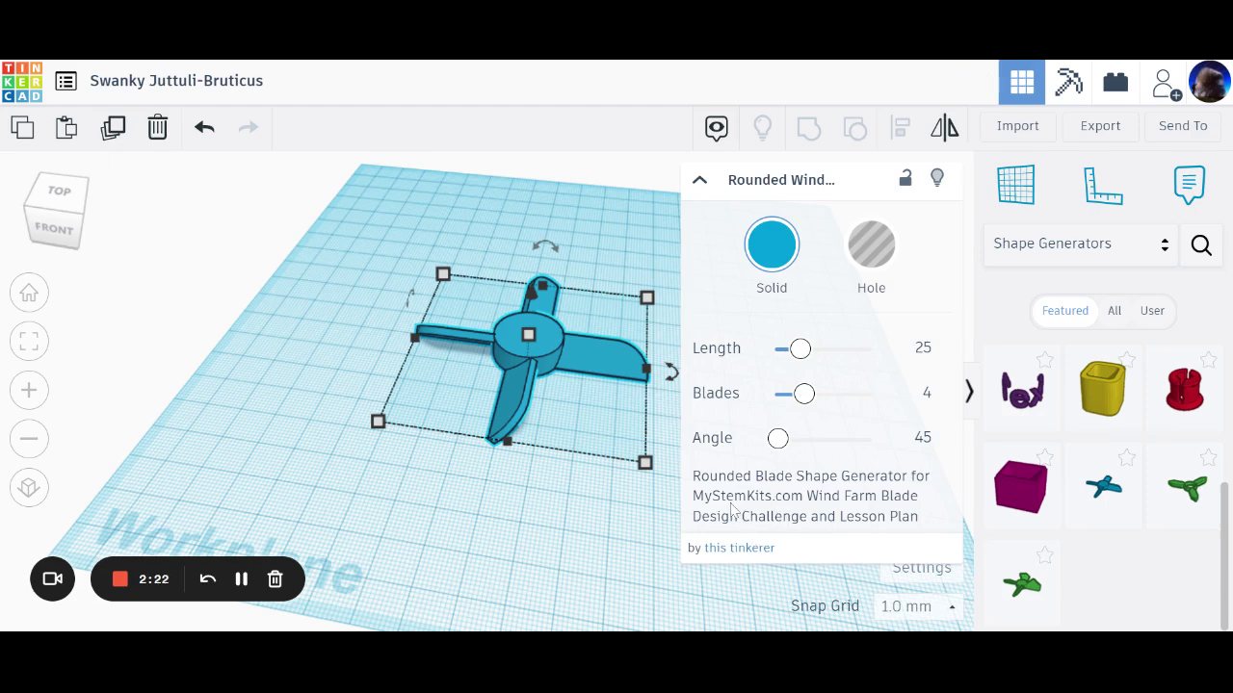
{"action": "left_click", "coordinate": [573, 531]}
{"action": "right_click_drag", "start_coordinate": [567, 528], "coordinate": [548, 350]}
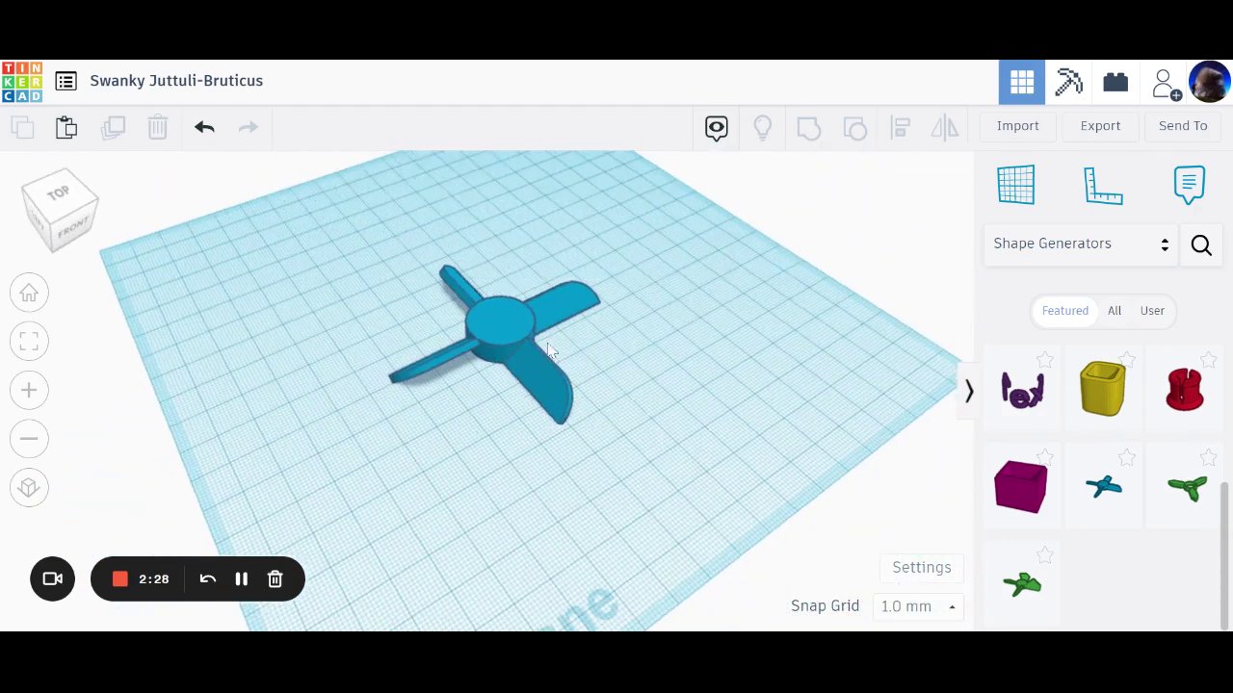
{"action": "left_click", "coordinate": [479, 324]}
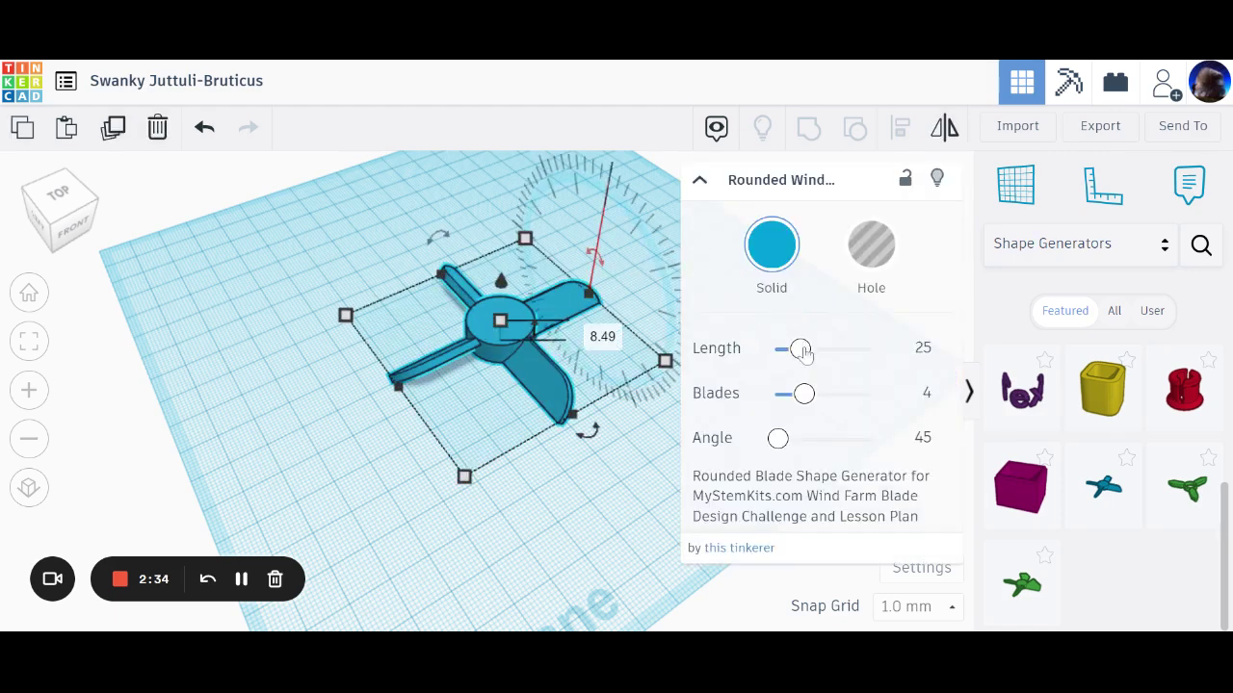
{"action": "left_click", "coordinate": [800, 350]}
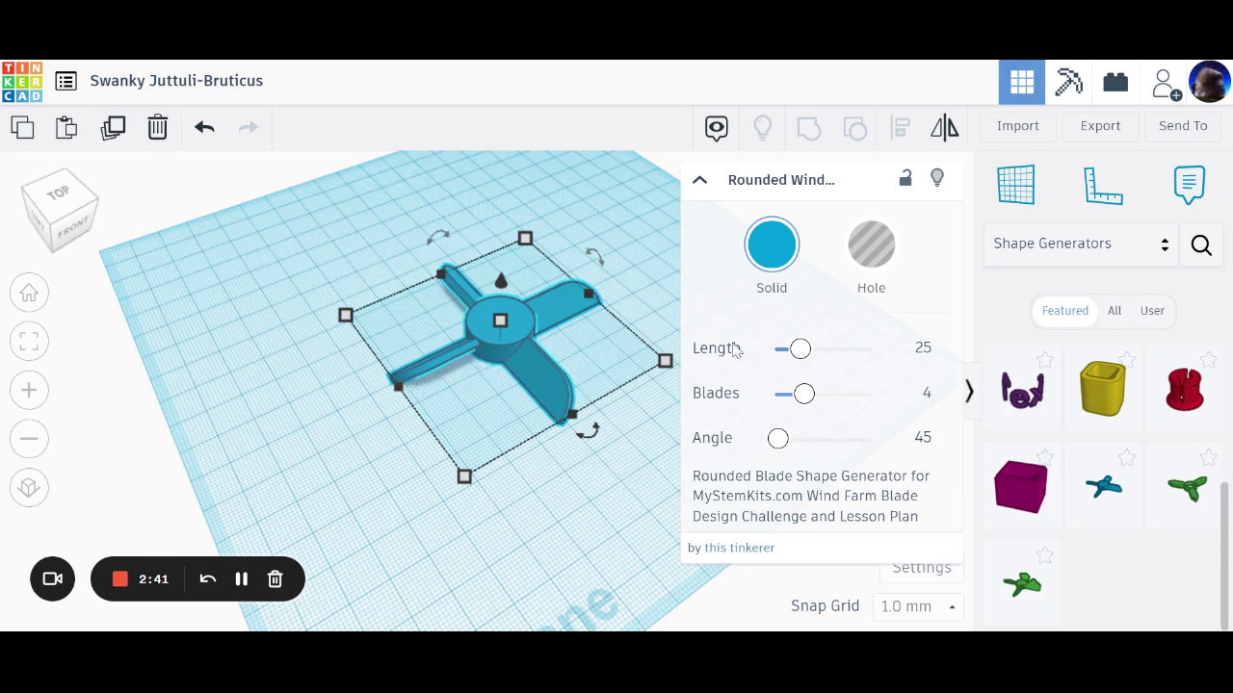
Set the blade length to about 38.7 and the blade count to 7, then deselect.
{"action": "left_click_drag", "start_coordinate": [799, 349], "coordinate": [821, 356]}
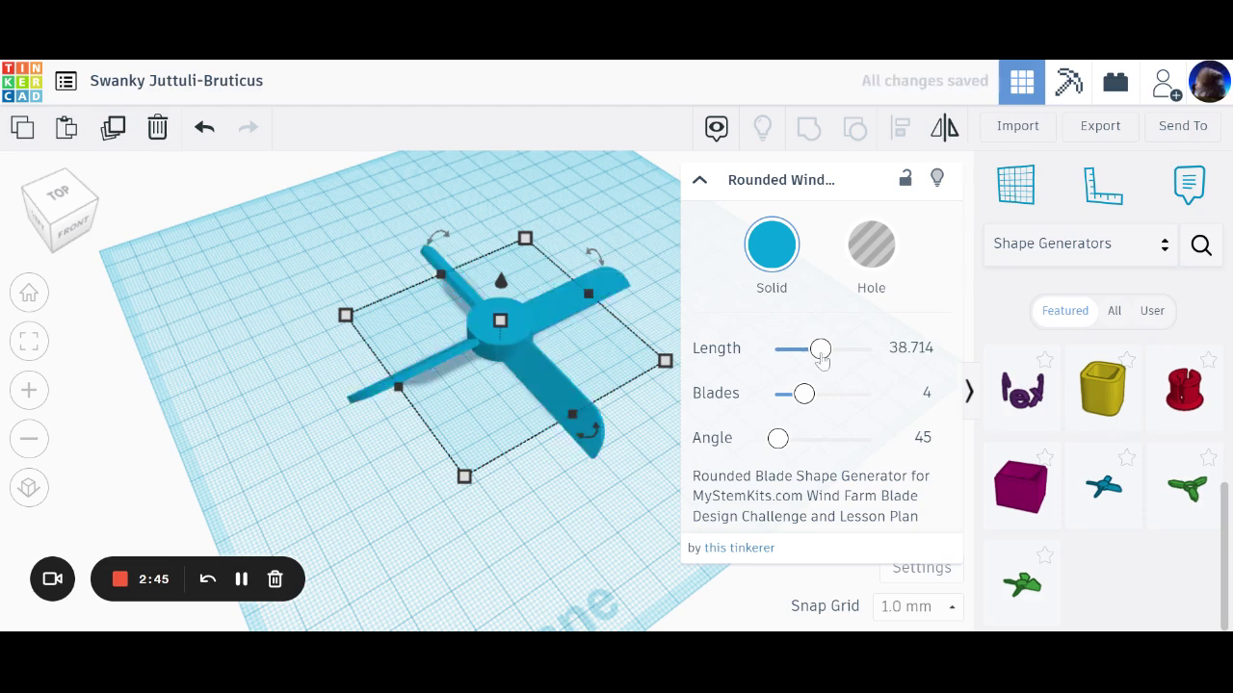
{"action": "left_click_drag", "start_coordinate": [804, 405], "coordinate": [831, 401]}
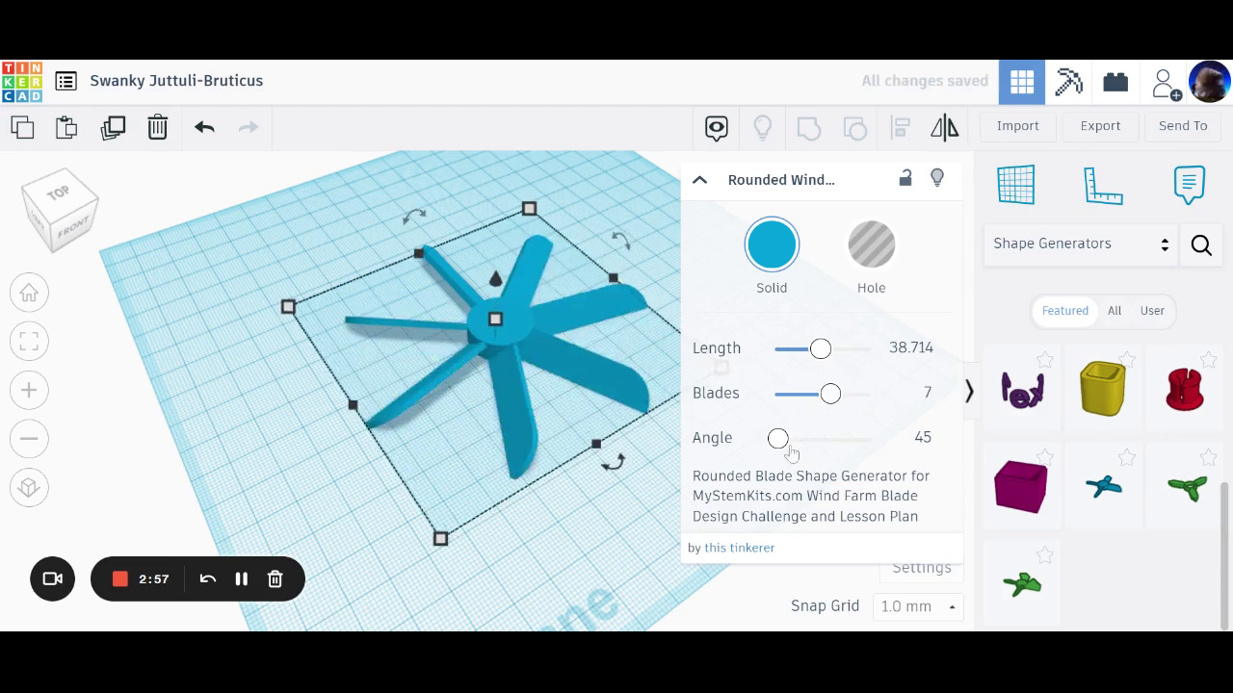
{"action": "left_click", "coordinate": [420, 532]}
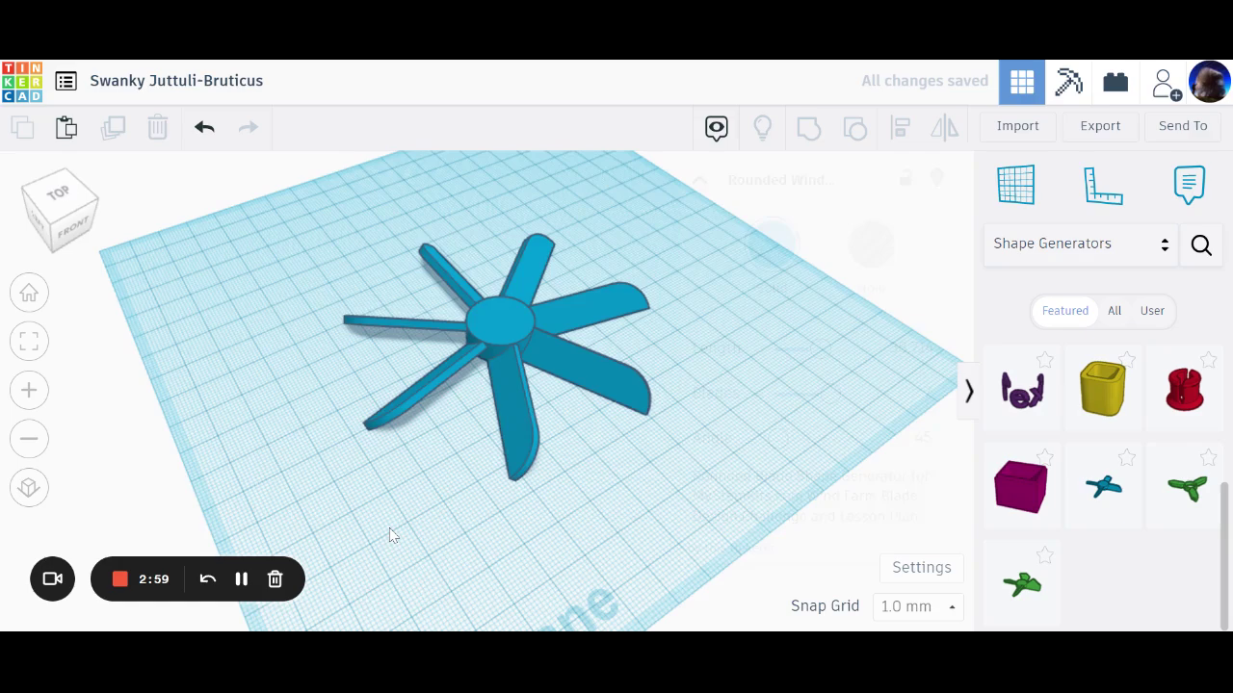
{"action": "right_click_drag", "start_coordinate": [388, 534], "coordinate": [510, 401]}
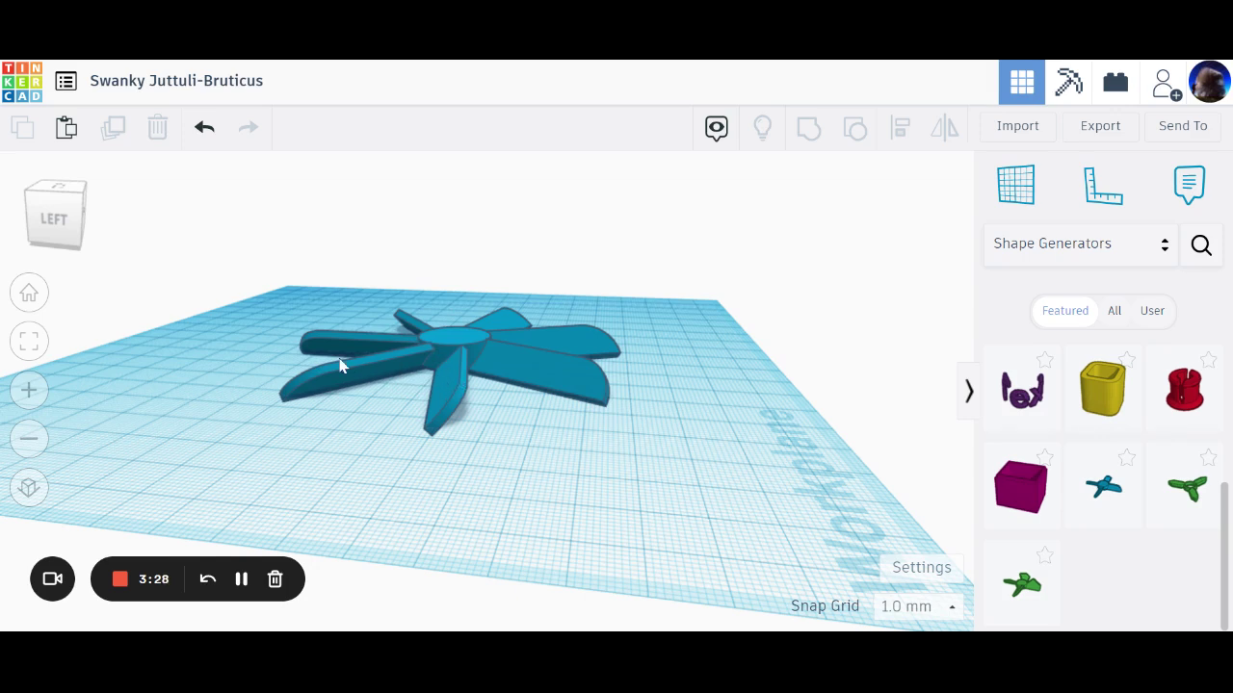
{"action": "left_click", "coordinate": [452, 407]}
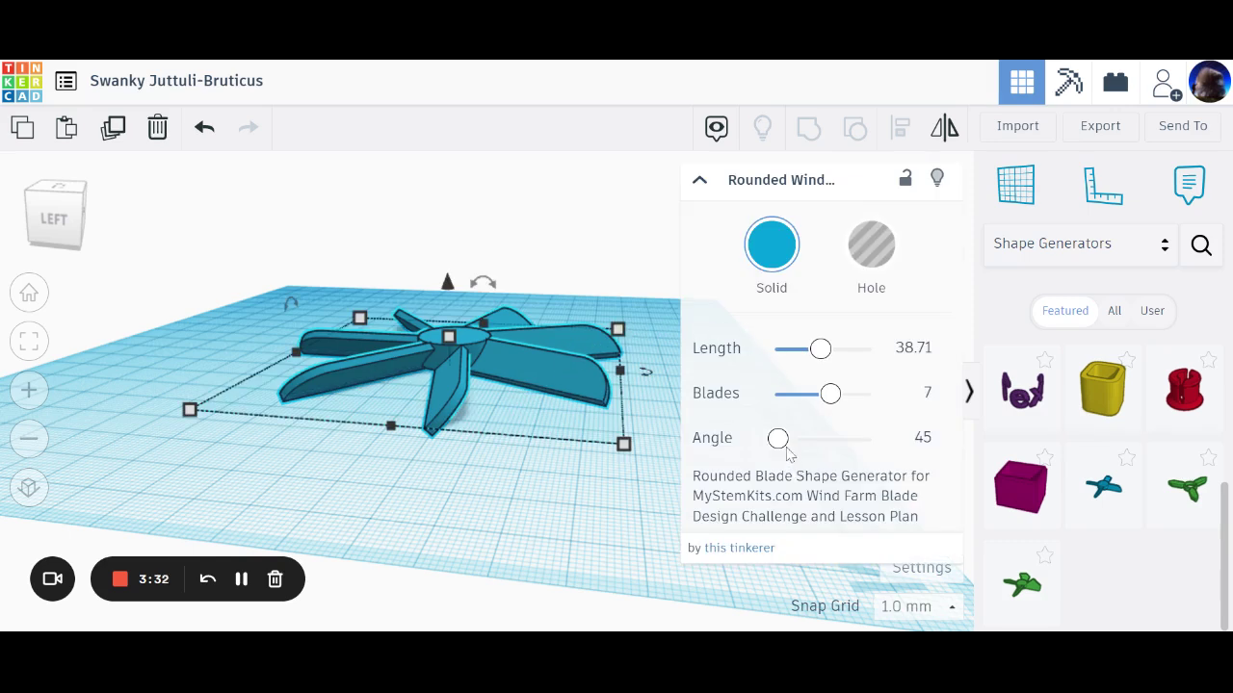
{"action": "left_click_drag", "start_coordinate": [786, 452], "coordinate": [907, 462]}
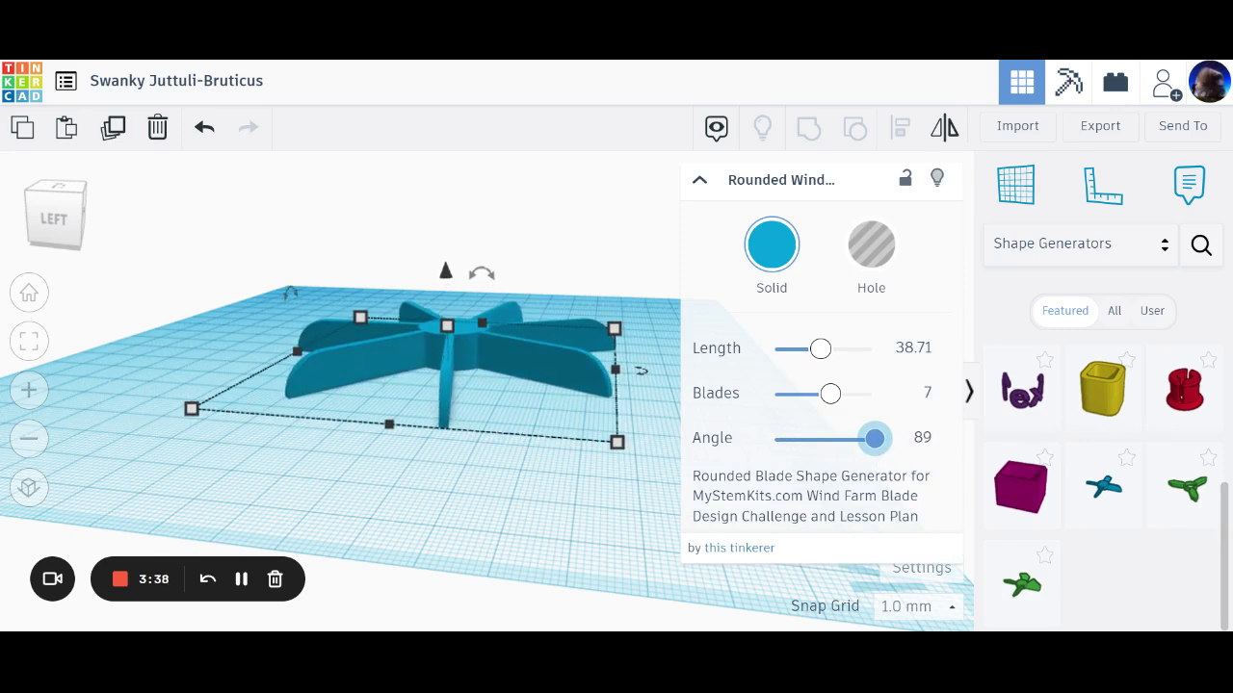
{"action": "left_click_drag", "start_coordinate": [877, 457], "coordinate": [756, 457]}
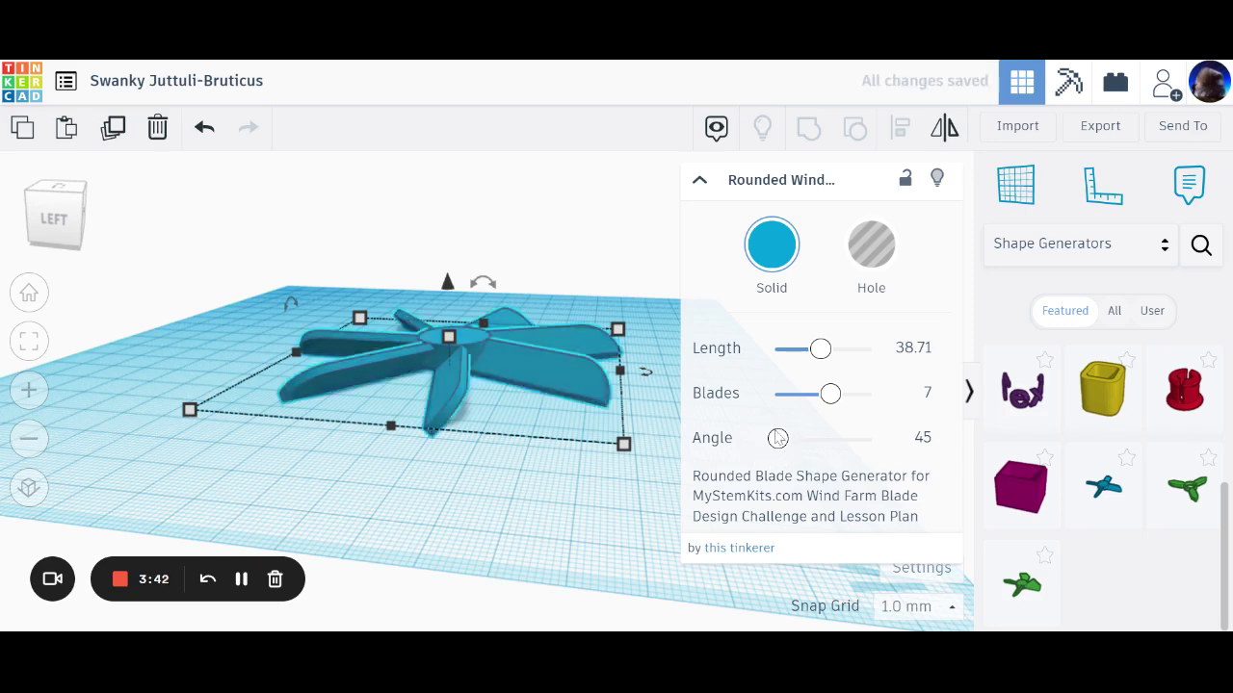
{"action": "left_click", "coordinate": [605, 495]}
{"action": "right_click_drag", "start_coordinate": [605, 495], "coordinate": [627, 338]}
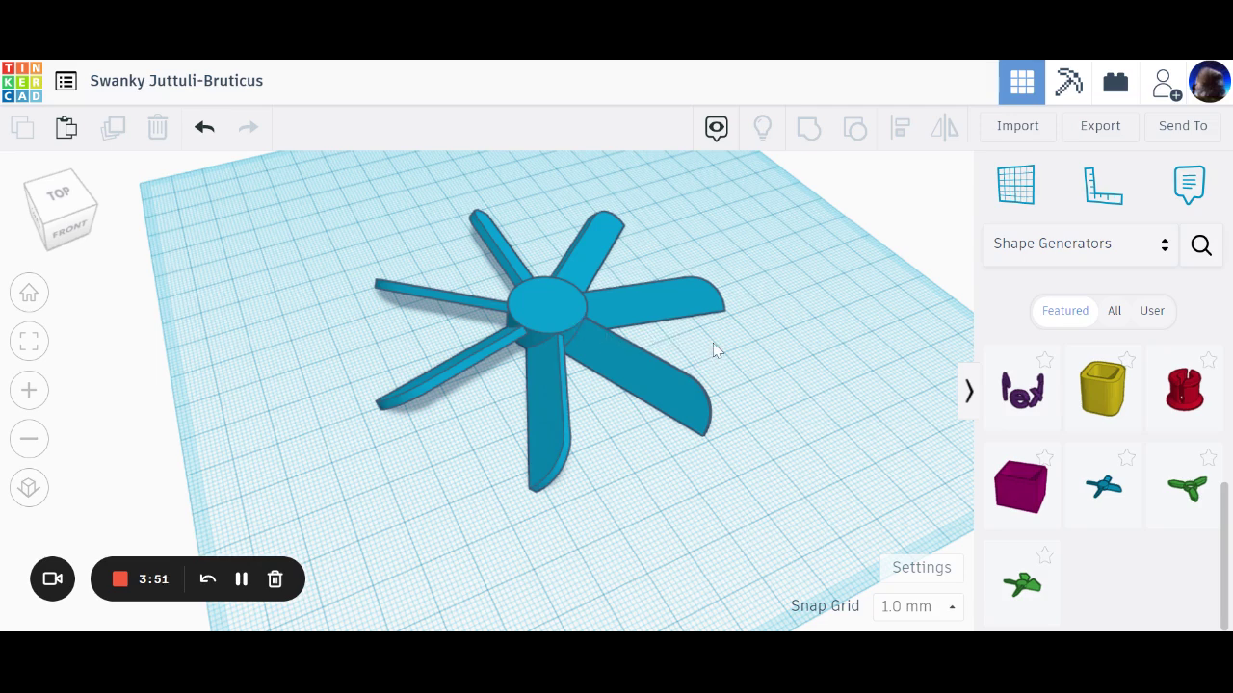
{"action": "scroll", "coordinate": [536, 321], "scroll_direction": "down", "scroll_amount": 1}
{"action": "middle_click_drag", "start_coordinate": [751, 343], "coordinate": [665, 397]}
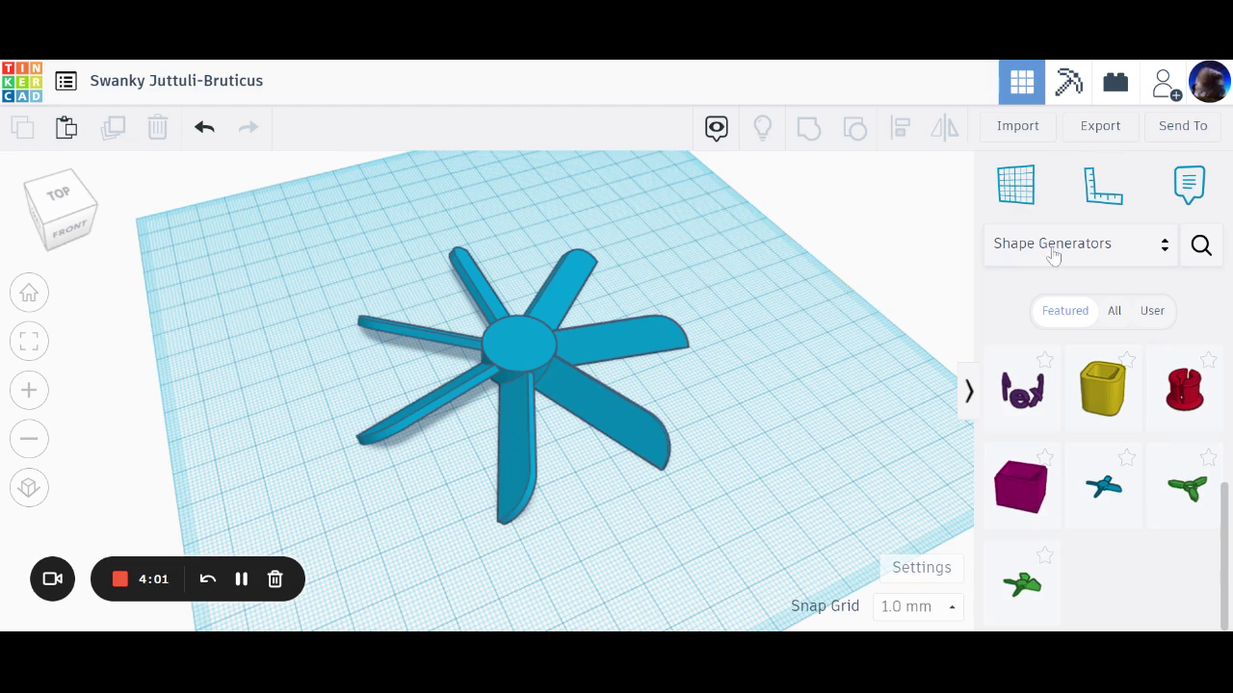
Drag the Pencil from the Everyday Objects library onto the workplane next to the turbine.
{"action": "left_click", "coordinate": [1145, 248]}
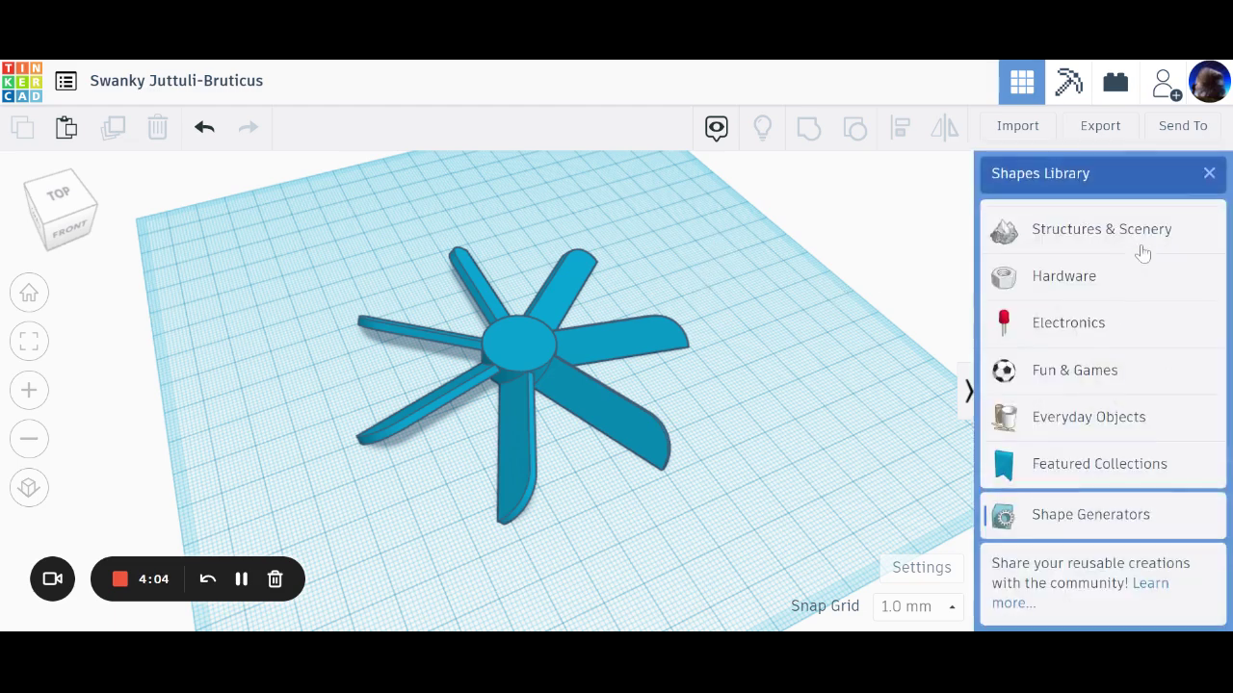
{"action": "left_click", "coordinate": [1131, 436]}
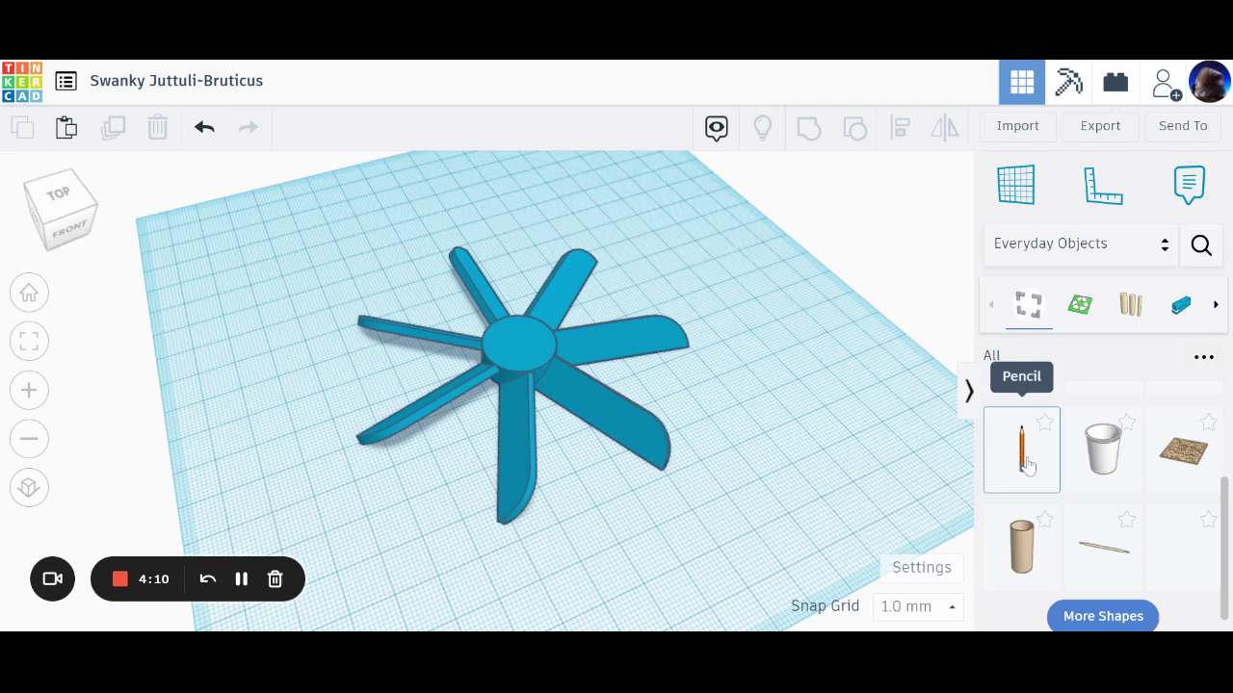
{"action": "mouse_move", "coordinate": [1026, 465]}
{"action": "left_mouse_down"}
{"action": "mouse_move", "coordinate": [1002, 473]}
{"action": "mouse_move", "coordinate": [748, 414]}
{"action": "mouse_move", "coordinate": [744, 427]}
{"action": "left_mouse_up"}
{"action": "mouse_move", "coordinate": [743, 428]}
{"action": "right_mouse_down"}
{"action": "mouse_move", "coordinate": [806, 427]}
{"action": "mouse_move", "coordinate": [366, 468]}
{"action": "mouse_move", "coordinate": [528, 399]}
{"action": "mouse_move", "coordinate": [509, 366]}
{"action": "mouse_move", "coordinate": [475, 350]}
{"action": "mouse_move", "coordinate": [585, 385]}
{"action": "mouse_move", "coordinate": [643, 382]}
{"action": "right_mouse_up"}
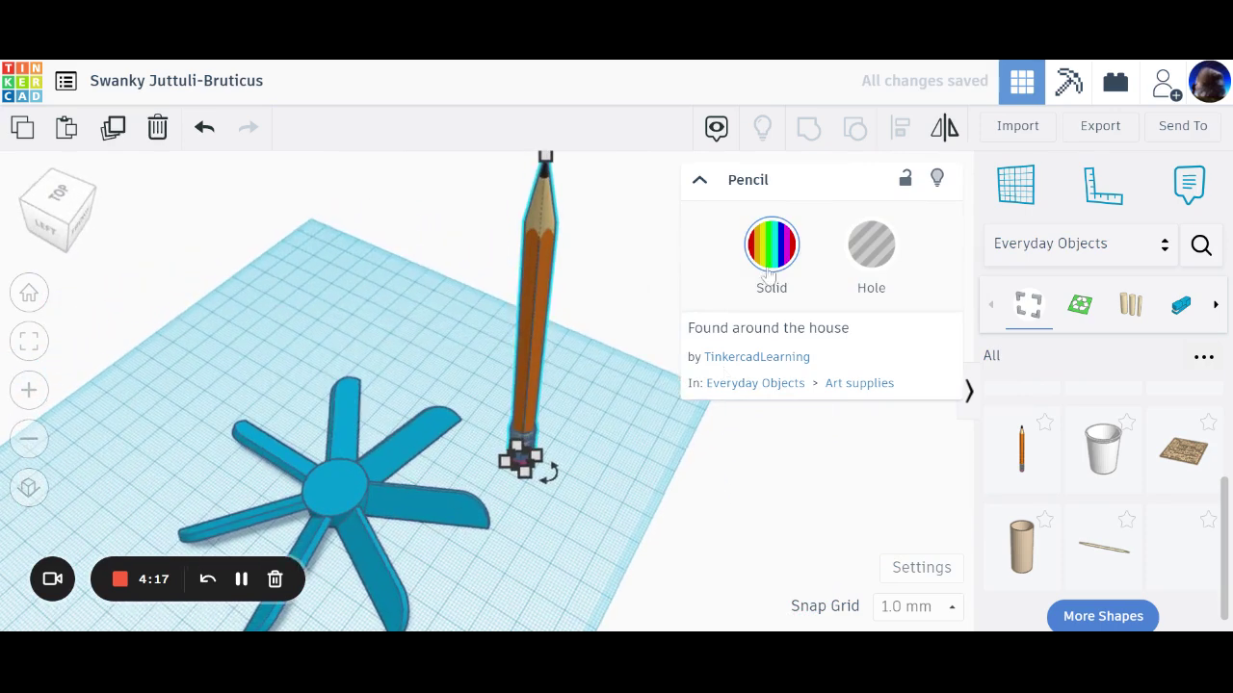
Make the pencil a hole and drag it onto the turbine's central hub.
{"action": "left_click", "coordinate": [870, 254]}
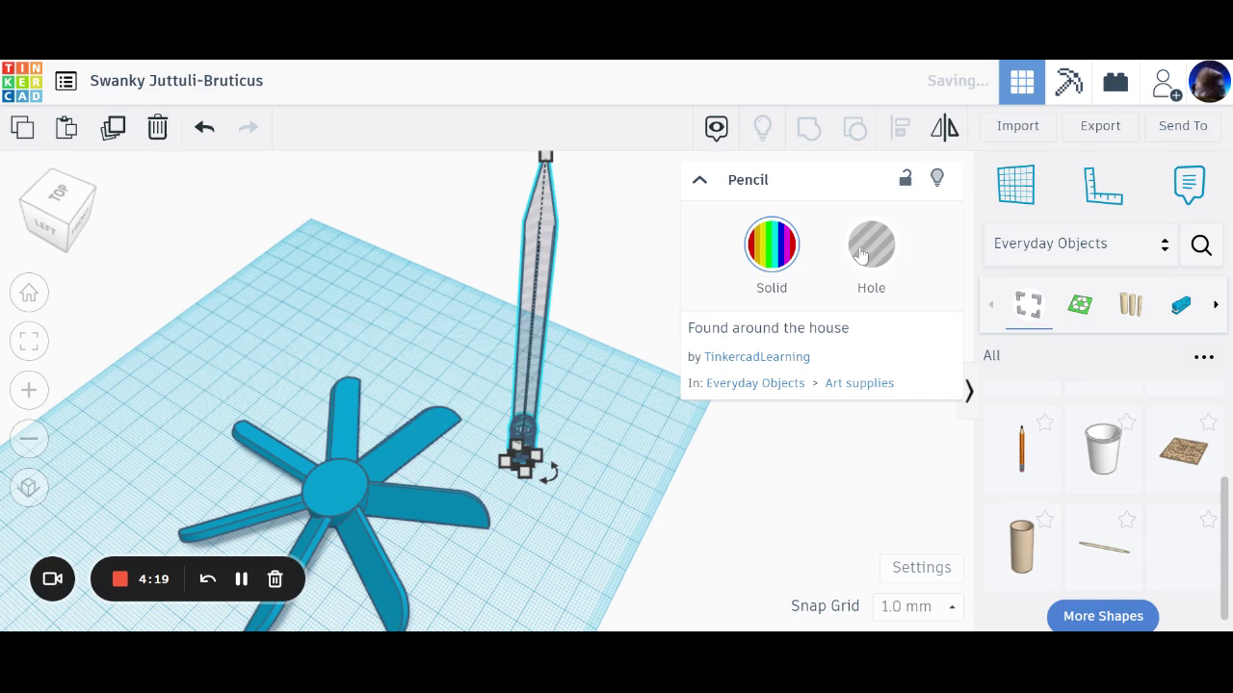
{"action": "mouse_move", "coordinate": [684, 427]}
{"action": "right_mouse_down"}
{"action": "mouse_move", "coordinate": [570, 460]}
{"action": "mouse_move", "coordinate": [546, 445]}
{"action": "right_mouse_up"}
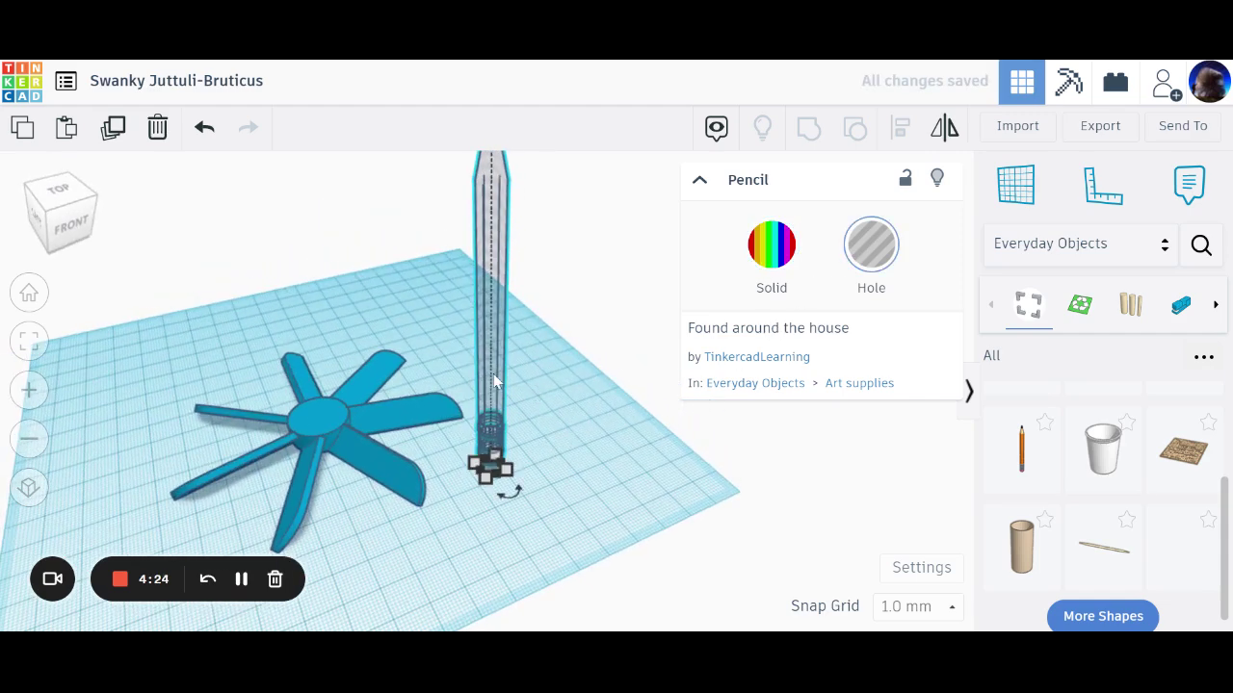
{"action": "left_click_drag", "start_coordinate": [493, 375], "coordinate": [298, 351]}
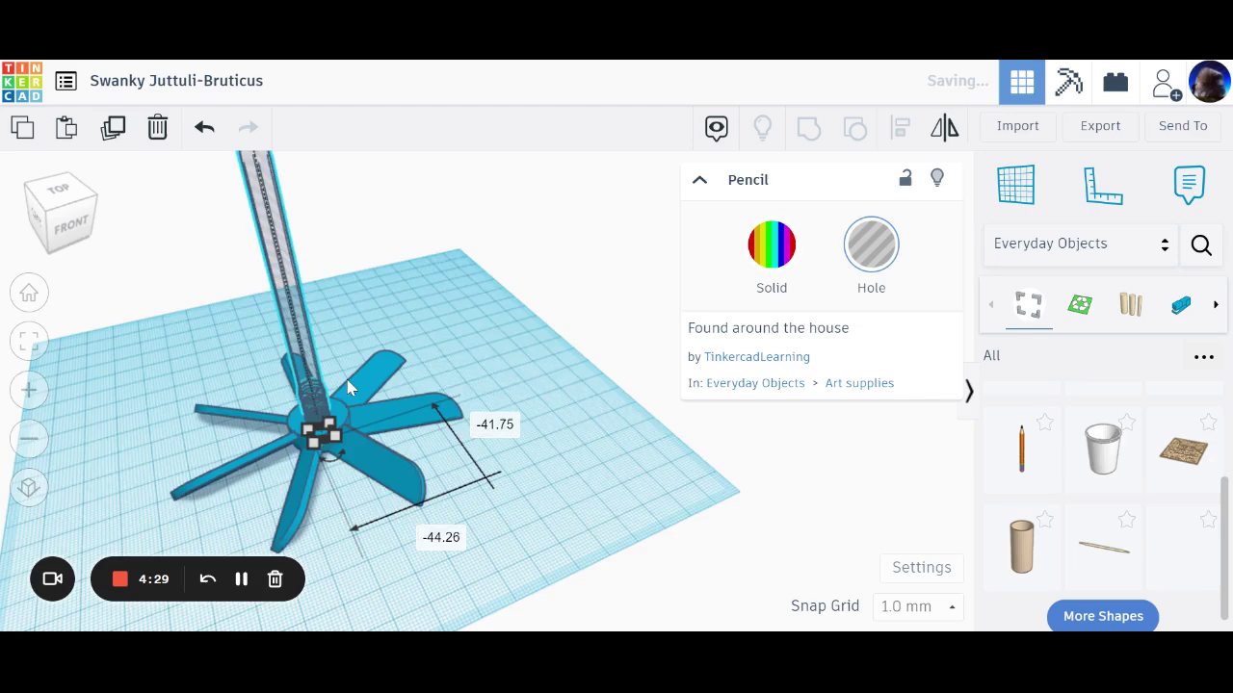
{"action": "mouse_move", "coordinate": [349, 387]}
{"action": "right_mouse_down"}
{"action": "mouse_move", "coordinate": [482, 470]}
{"action": "mouse_move", "coordinate": [174, 468]}
{"action": "right_mouse_up"}
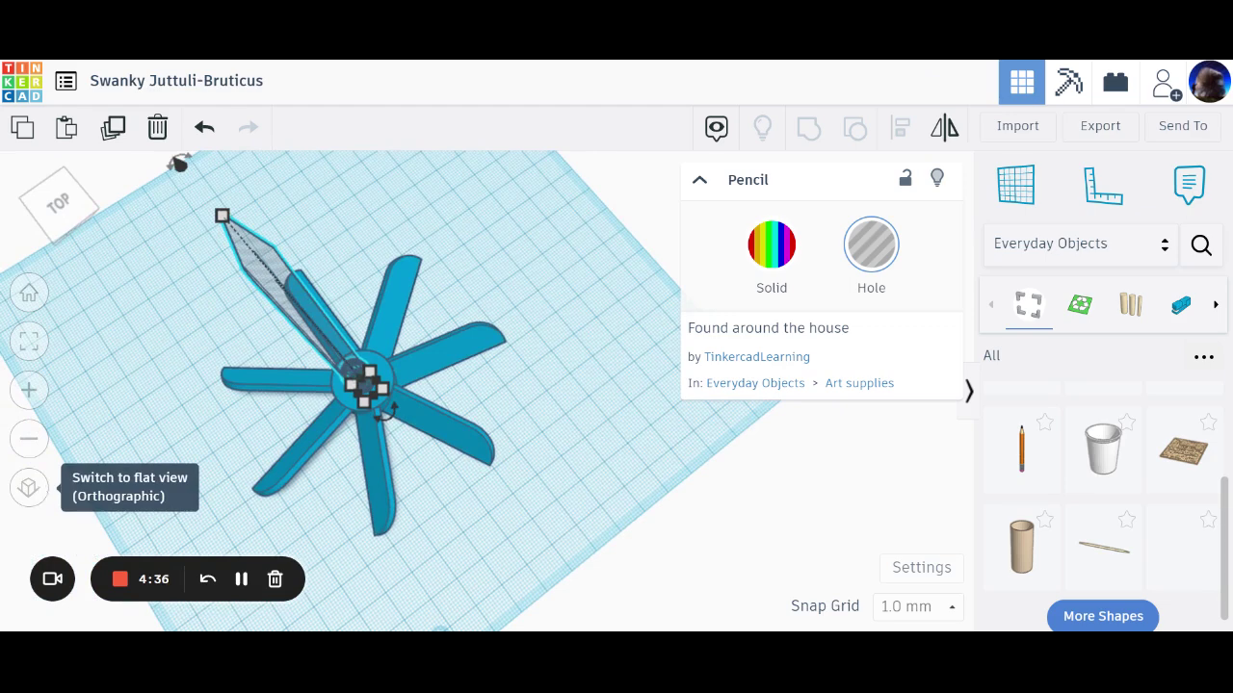
Switch to an orthographic top view and nudge the pencil hole right.
{"action": "left_click", "coordinate": [31, 489]}
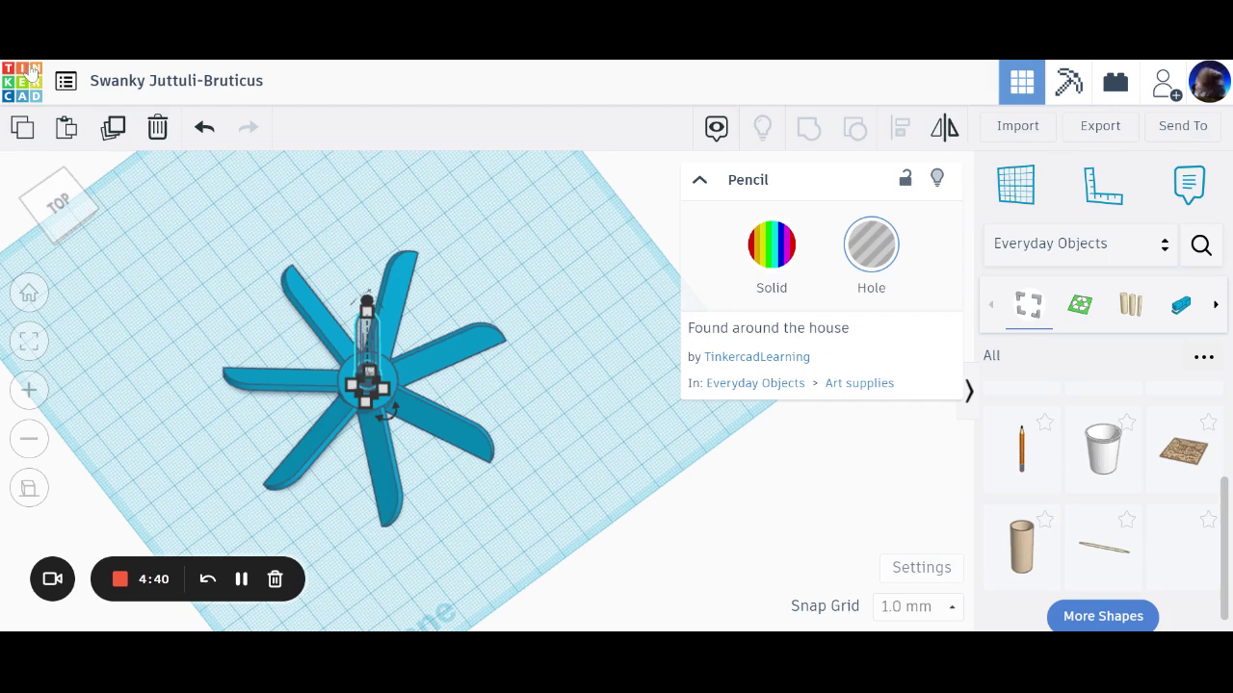
{"action": "left_click", "coordinate": [58, 200]}
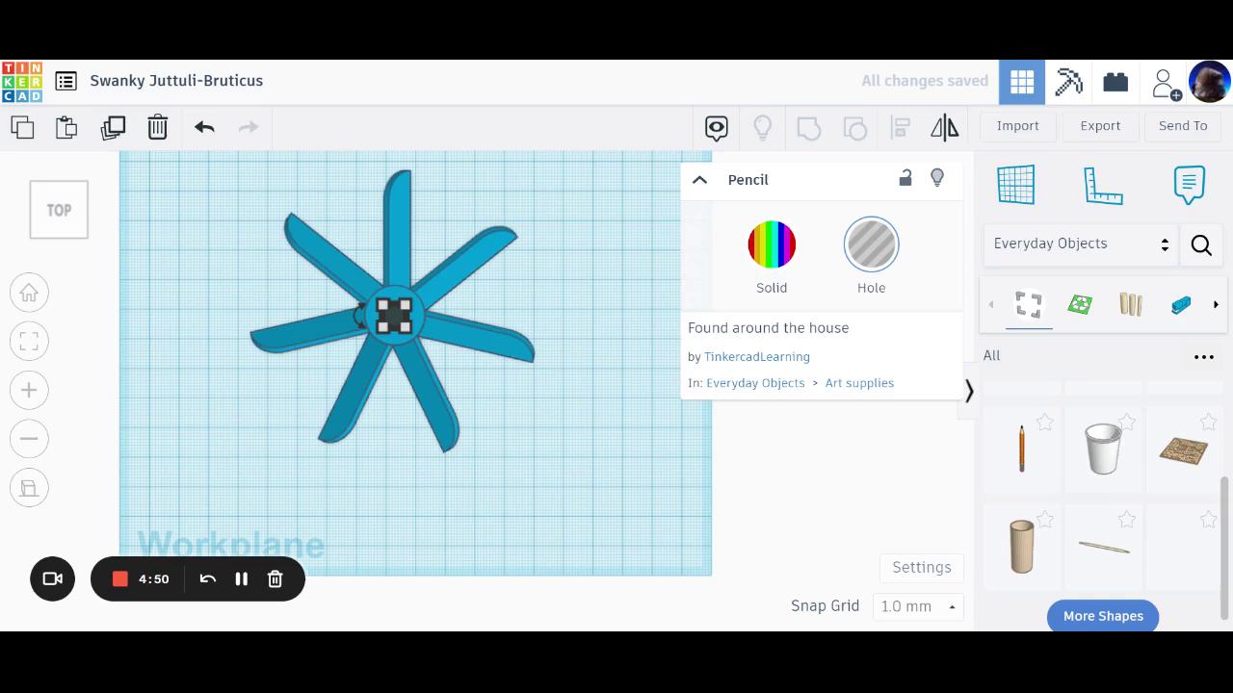
{"action": "key", "text": "Right"}
{"action": "key", "text": "Right"}
{"action": "key", "text": "Right"}
{"action": "key", "text": "Right"}
{"action": "key", "text": "Right"}
{"action": "key", "text": "Right"}
{"action": "key", "text": "Right"}
{"action": "key", "text": "Right"}
{"action": "key", "text": "Right"}
{"action": "key", "text": "Right"}
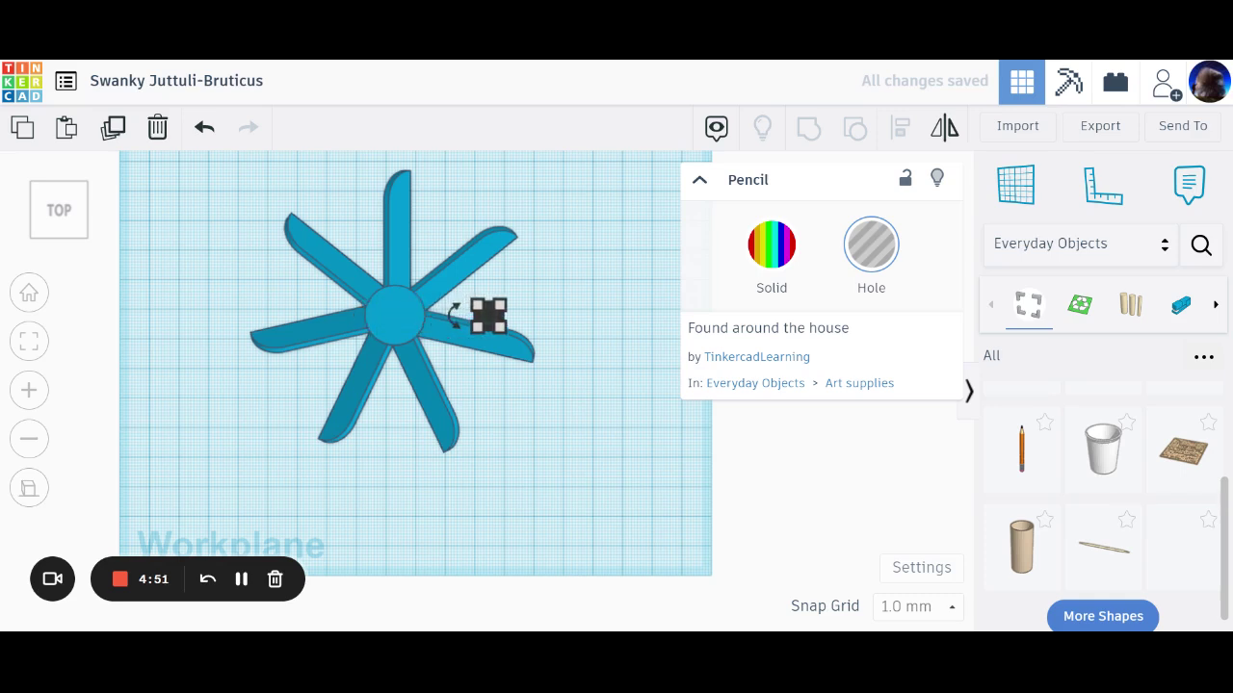
{"action": "left_click", "coordinate": [564, 408]}
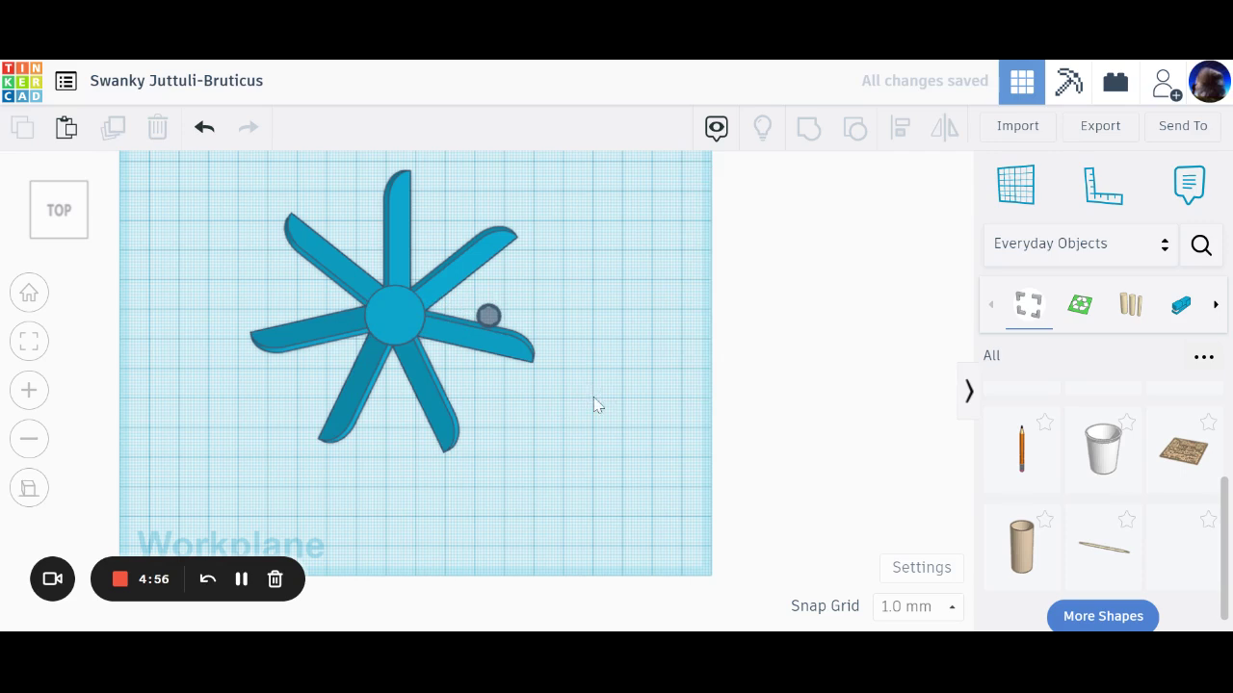
Align the turbine and pencil hole so they are centred horizontally and vertically.
{"action": "left_click_drag", "start_coordinate": [245, 197], "coordinate": [699, 474]}
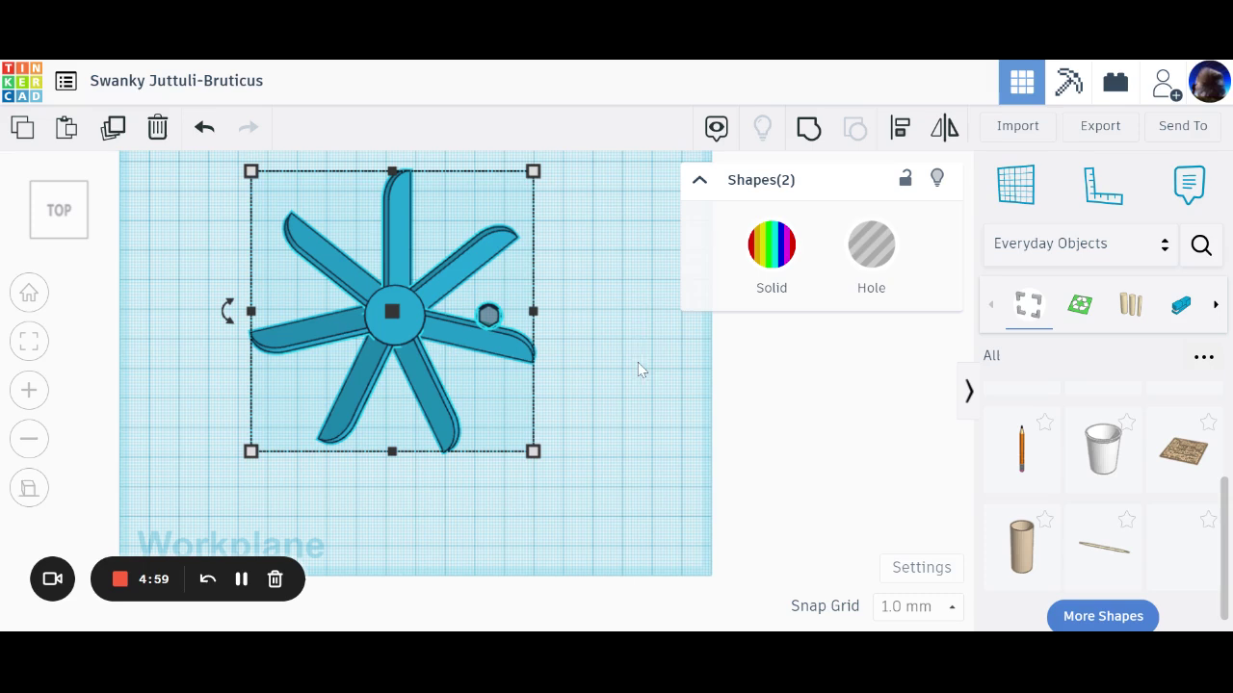
{"action": "left_click", "coordinate": [897, 133]}
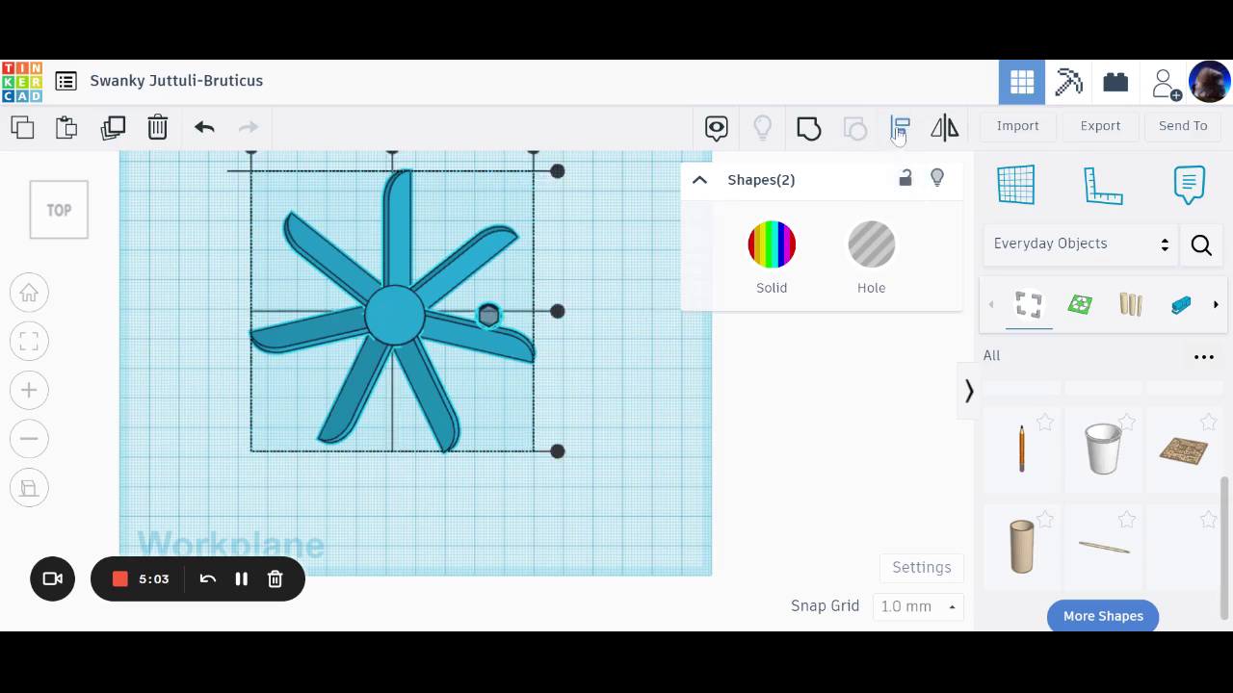
{"action": "middle_click_drag", "start_coordinate": [404, 306], "coordinate": [426, 362]}
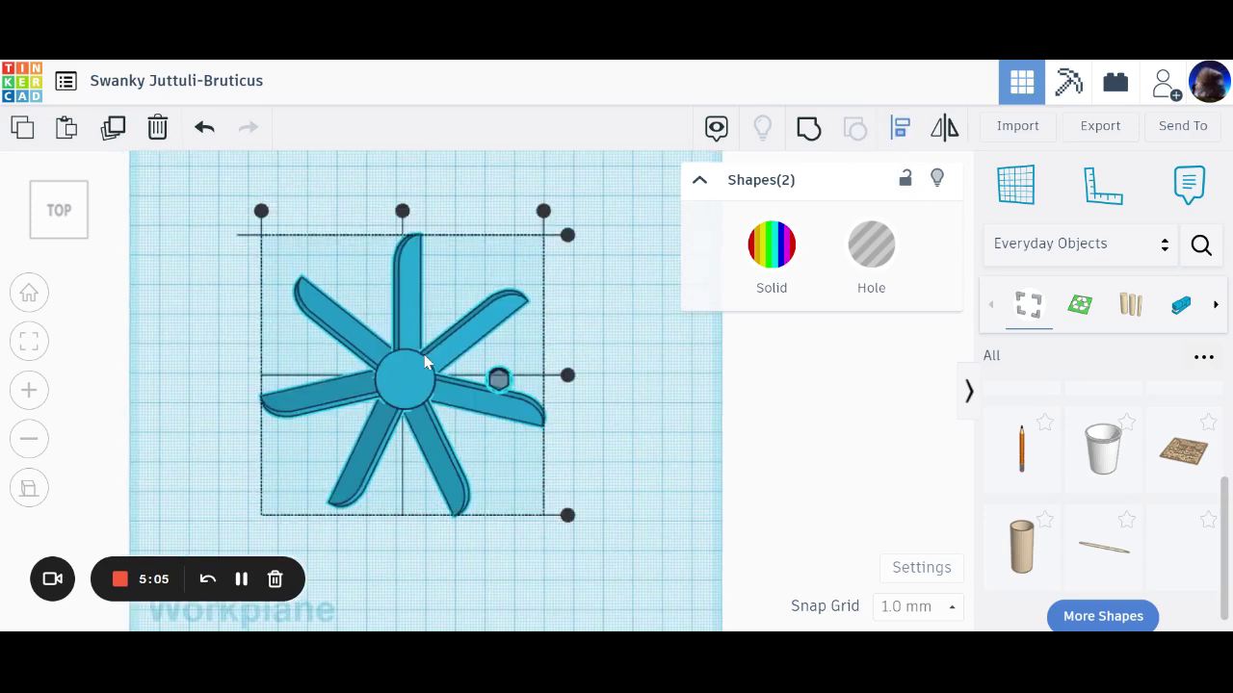
{"action": "left_click", "coordinate": [403, 212]}
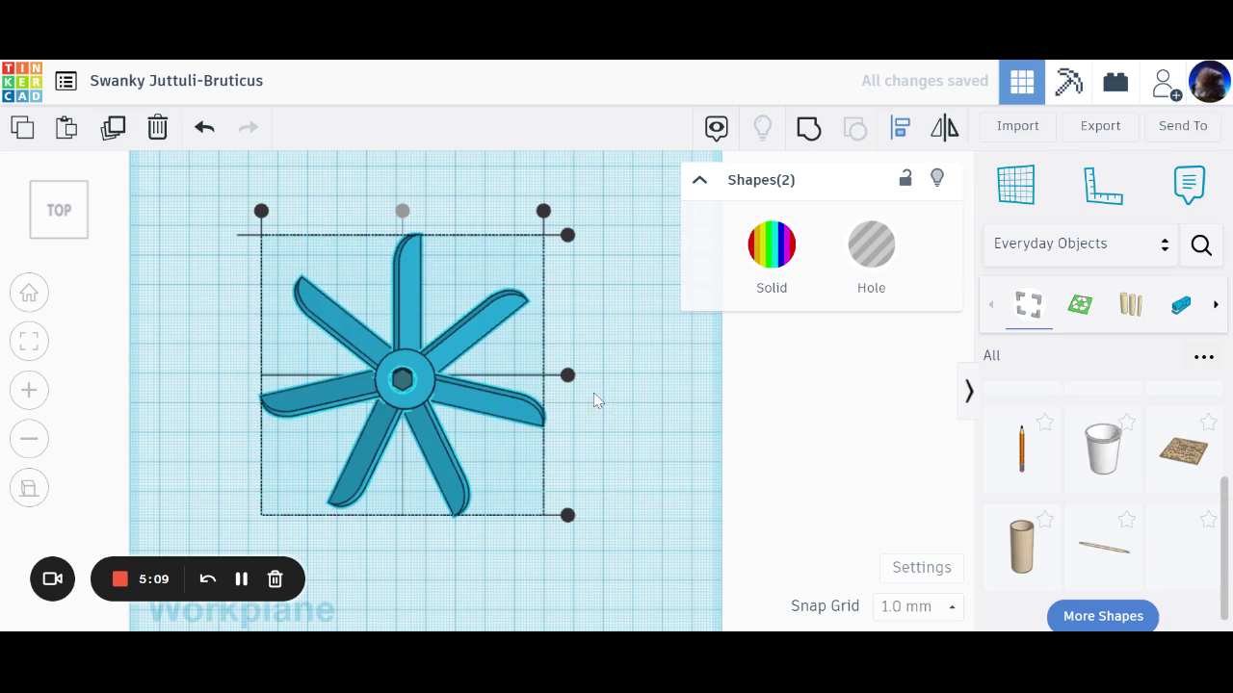
{"action": "left_click", "coordinate": [568, 376]}
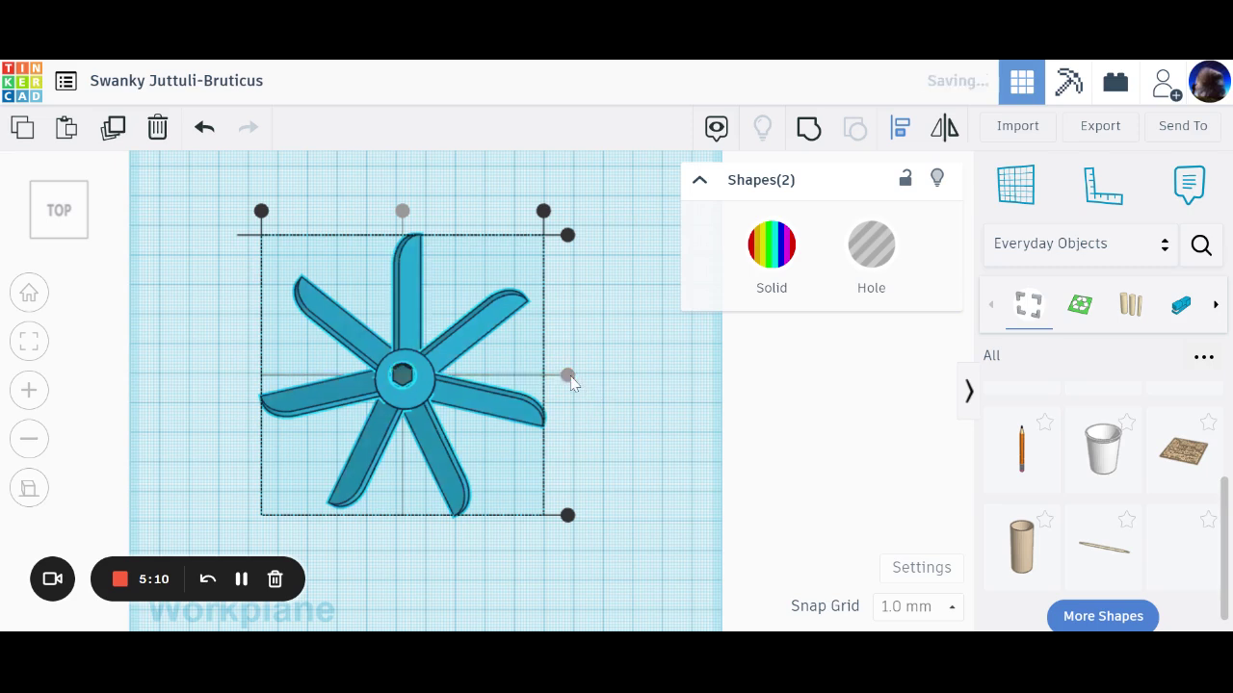
{"action": "left_click", "coordinate": [594, 433]}
Fine-tune the hole's position with arrow-key nudges right, down and back left.
{"action": "left_click", "coordinate": [402, 381]}
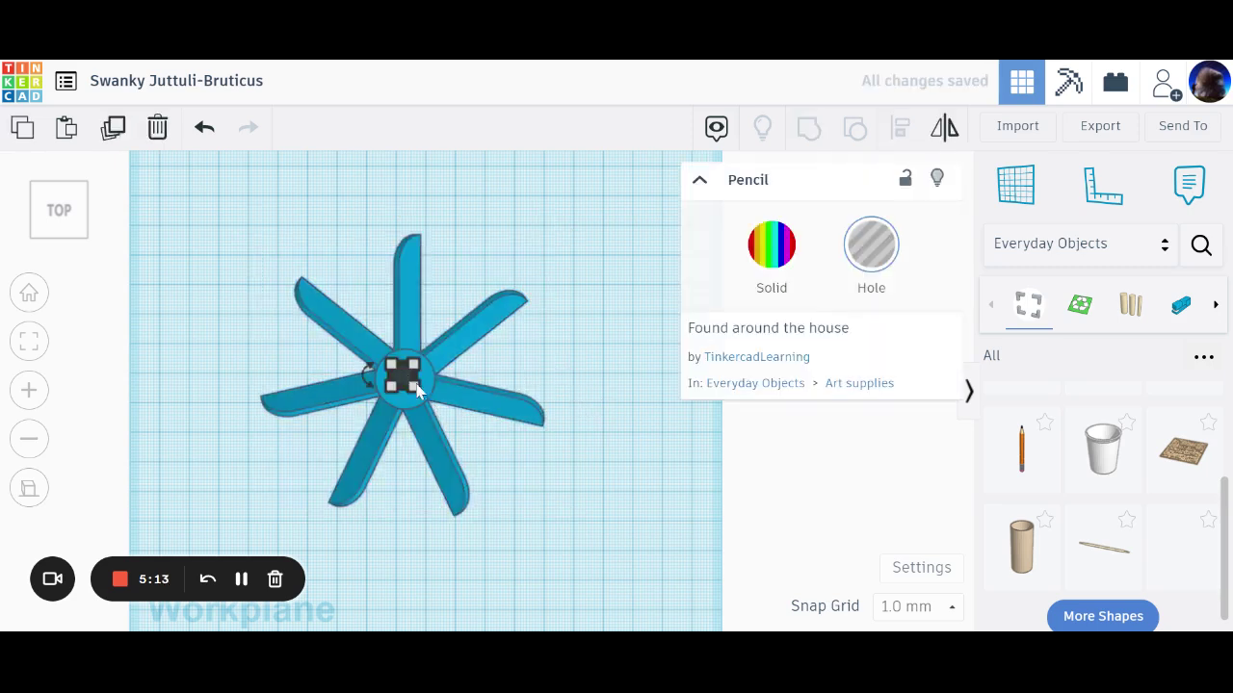
{"action": "left_click", "coordinate": [475, 445]}
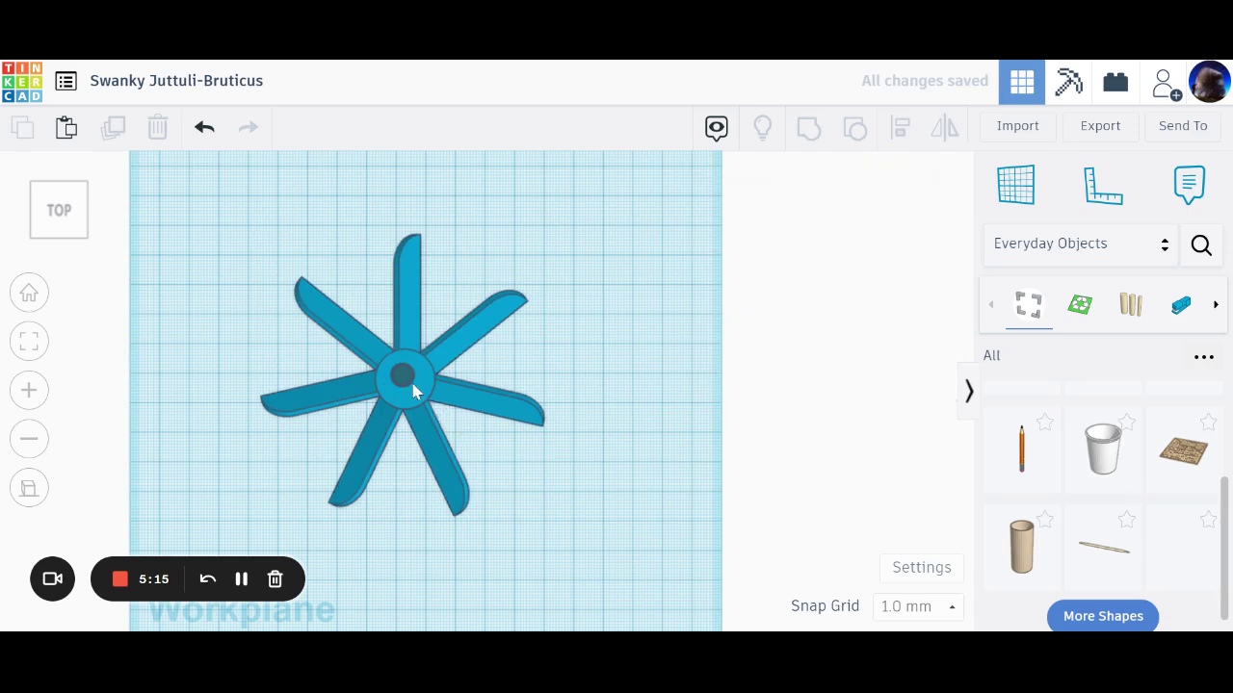
{"action": "left_click", "coordinate": [406, 380]}
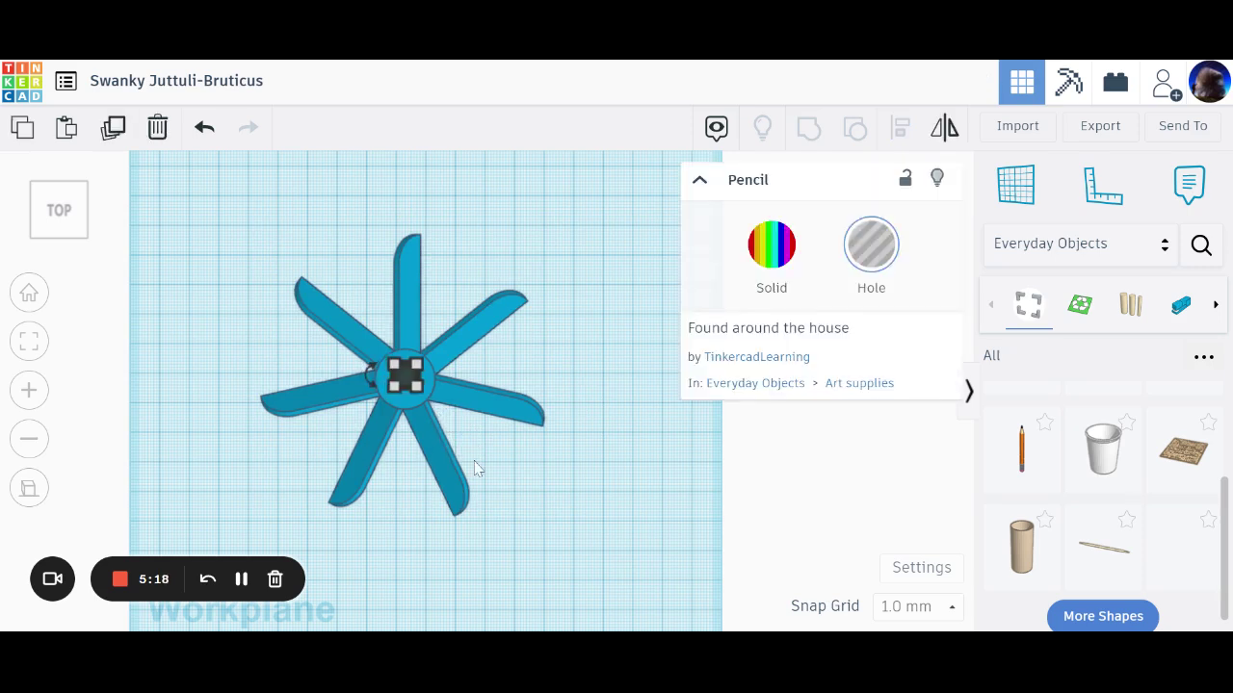
{"action": "key", "text": "Right"}
{"action": "key", "text": "Down"}
{"action": "key", "text": "Left"}
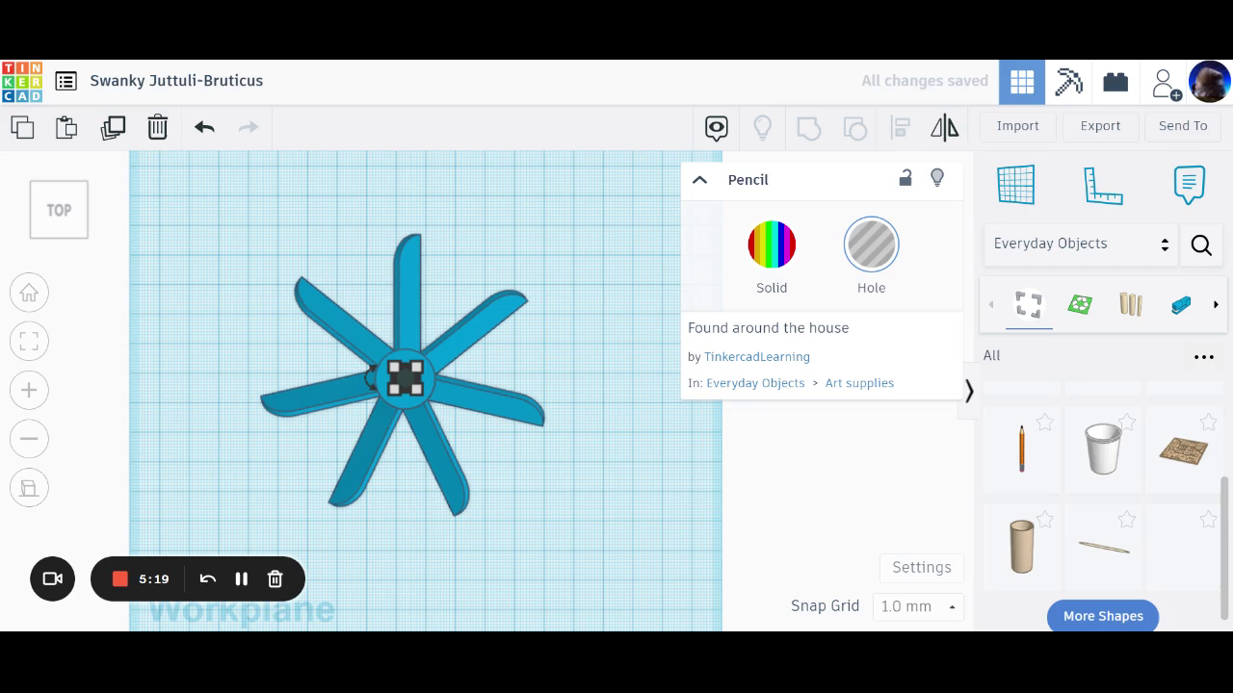
{"action": "left_click", "coordinate": [518, 475]}
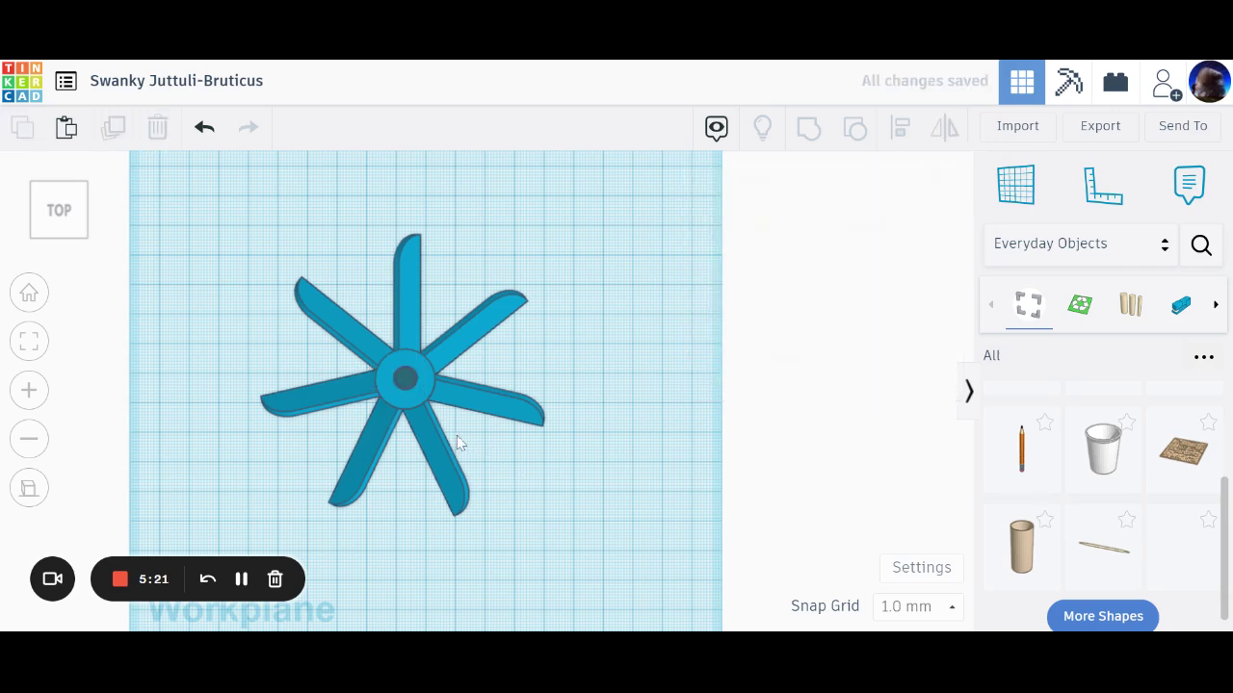
Zoom in on the hub and nudge the pencil hole up one step.
{"action": "scroll", "coordinate": [457, 405], "scroll_direction": "up", "scroll_amount": 5}
{"action": "middle_click_drag", "start_coordinate": [449, 364], "coordinate": [579, 356]}
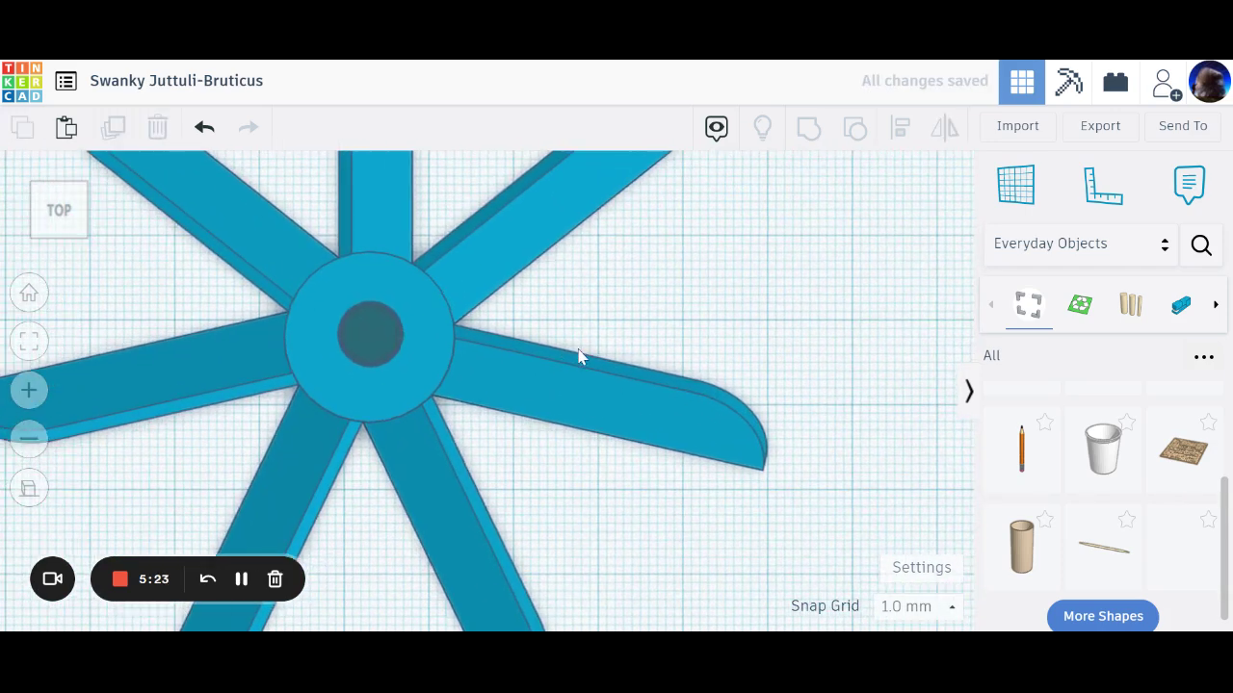
{"action": "left_click", "coordinate": [374, 343]}
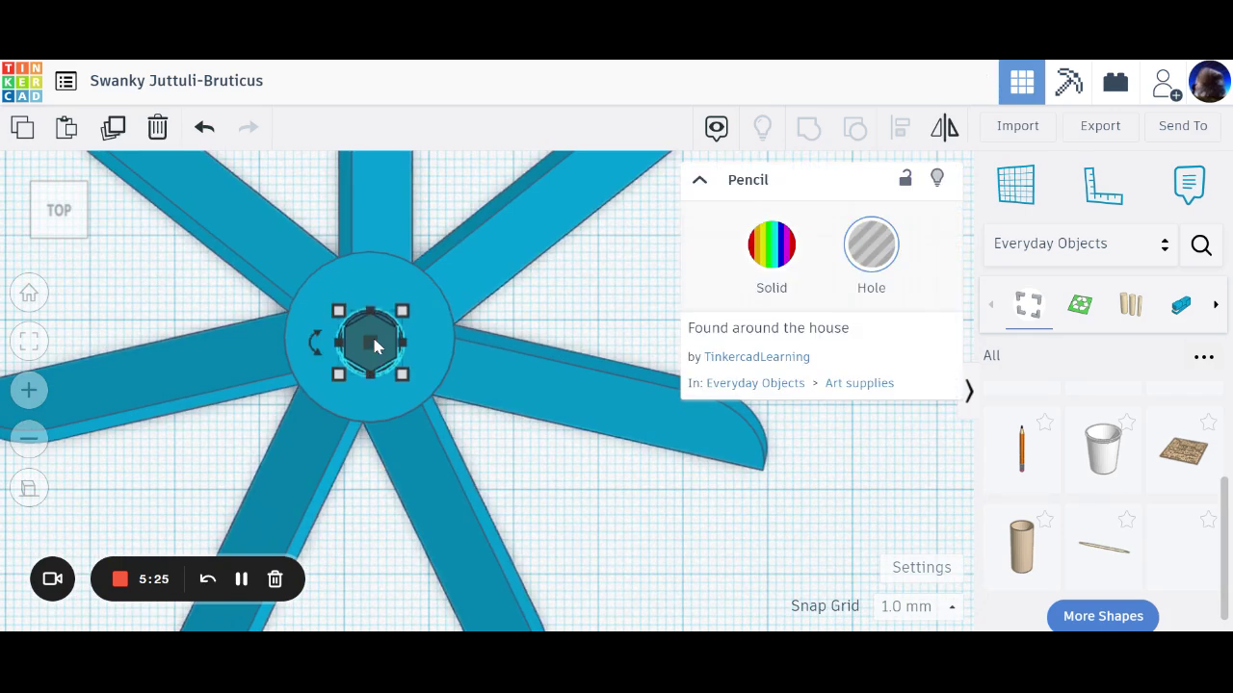
{"action": "key", "text": "Up"}
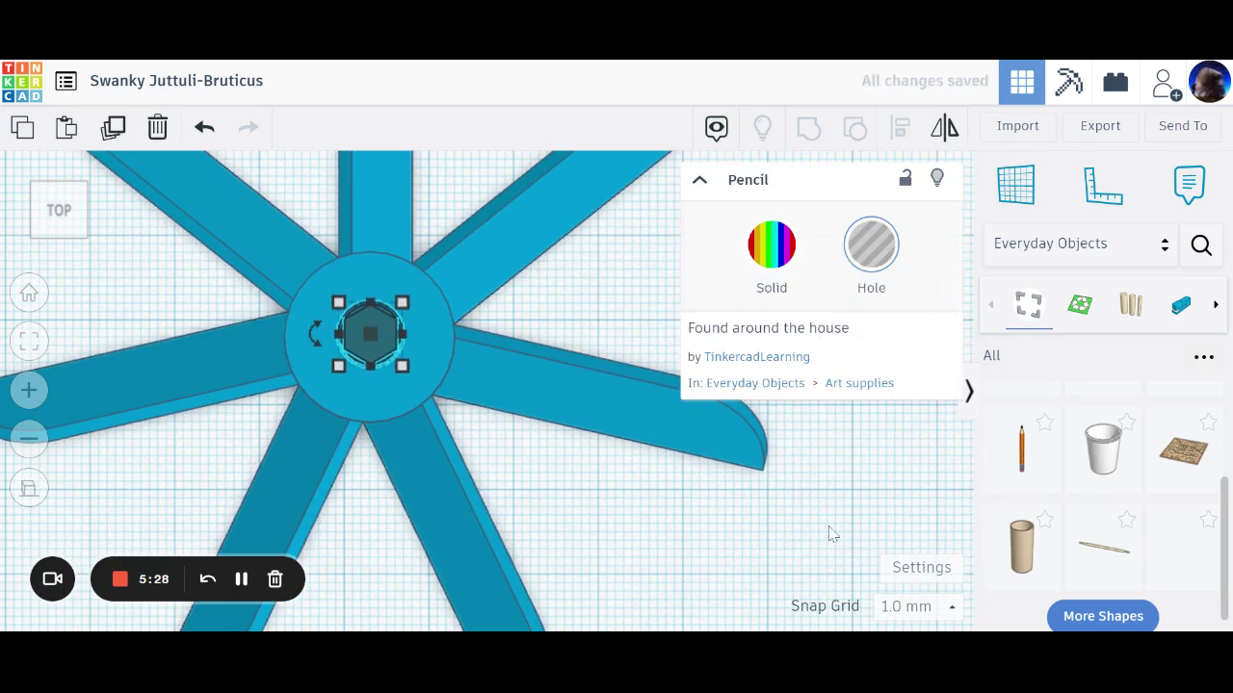
Set the snap grid to 0.5 mm and nudge the hole right to centre it.
{"action": "left_click", "coordinate": [952, 606]}
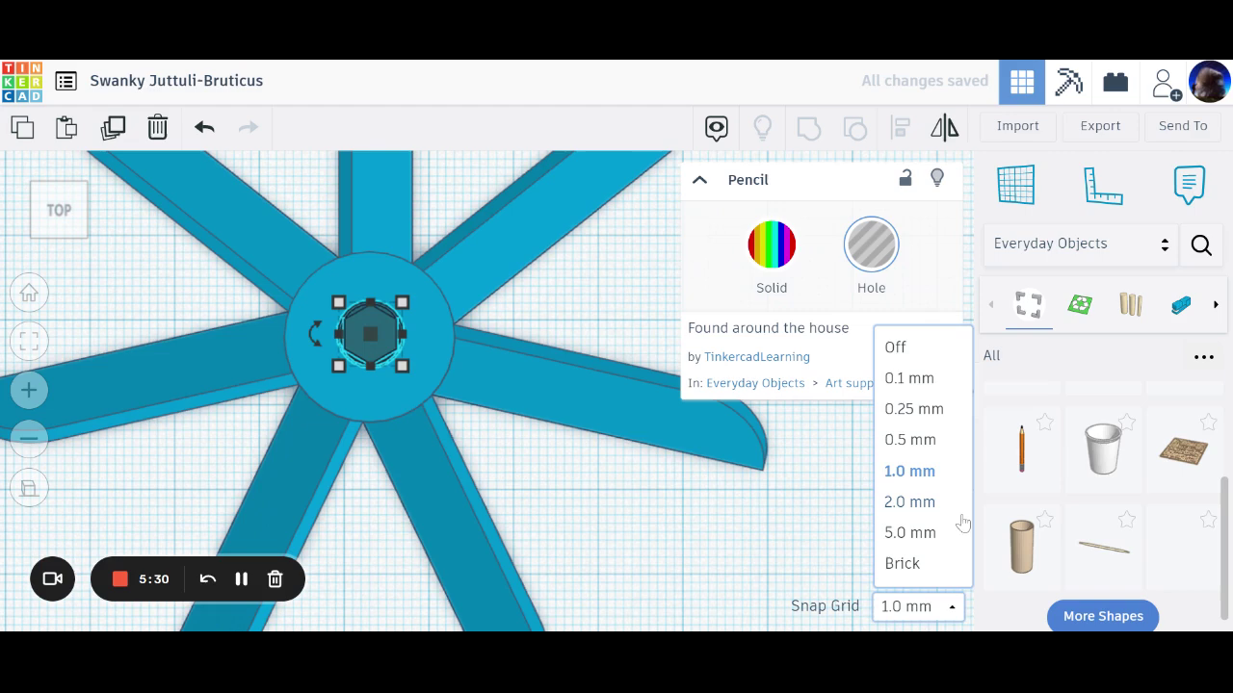
{"action": "left_click", "coordinate": [928, 440]}
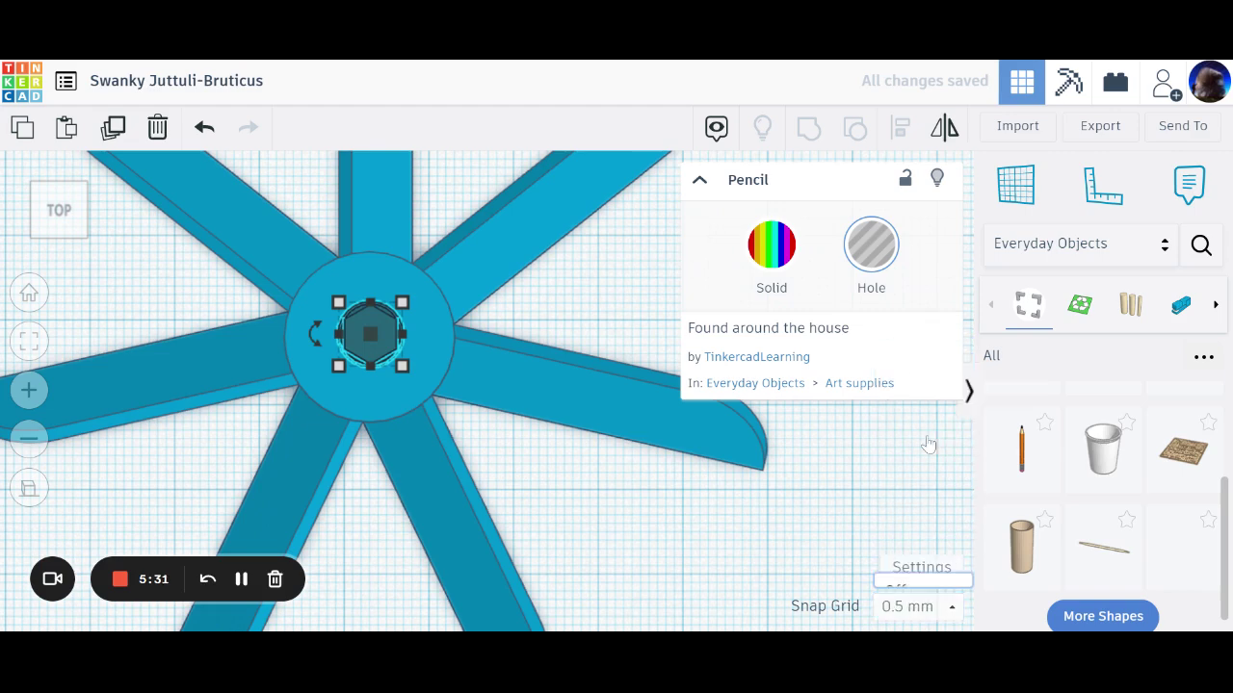
{"action": "left_click", "coordinate": [636, 512]}
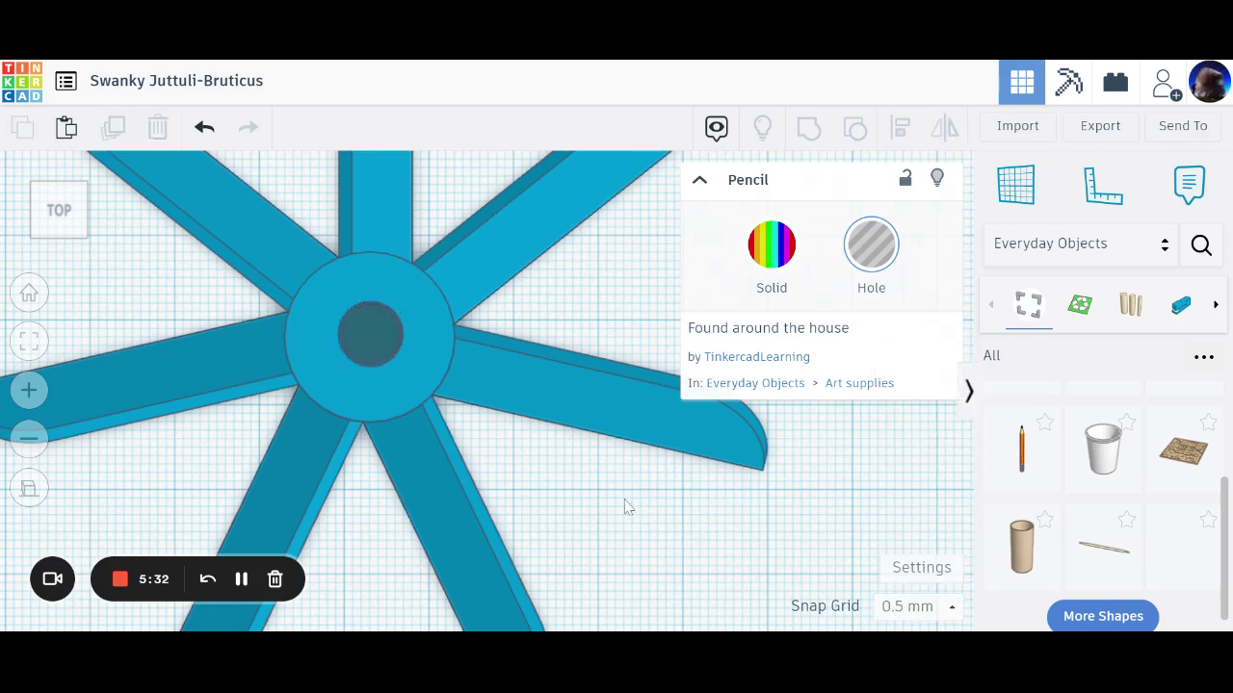
{"action": "left_click", "coordinate": [379, 346]}
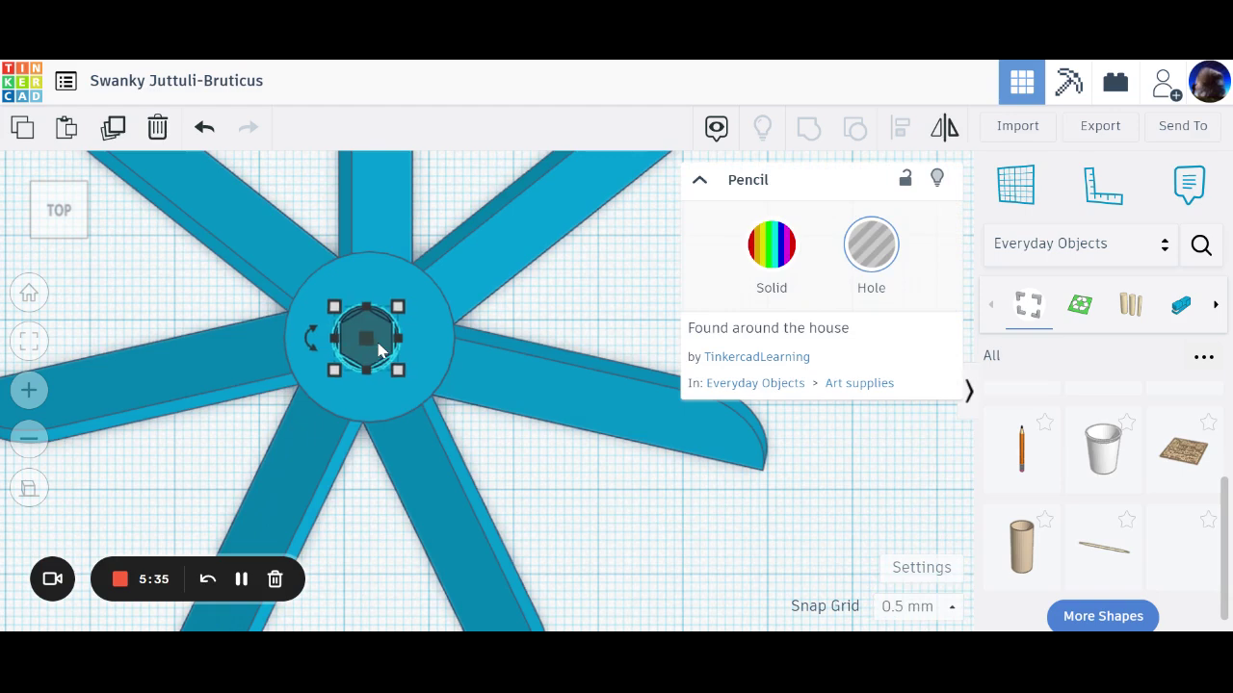
{"action": "key", "text": "Right"}
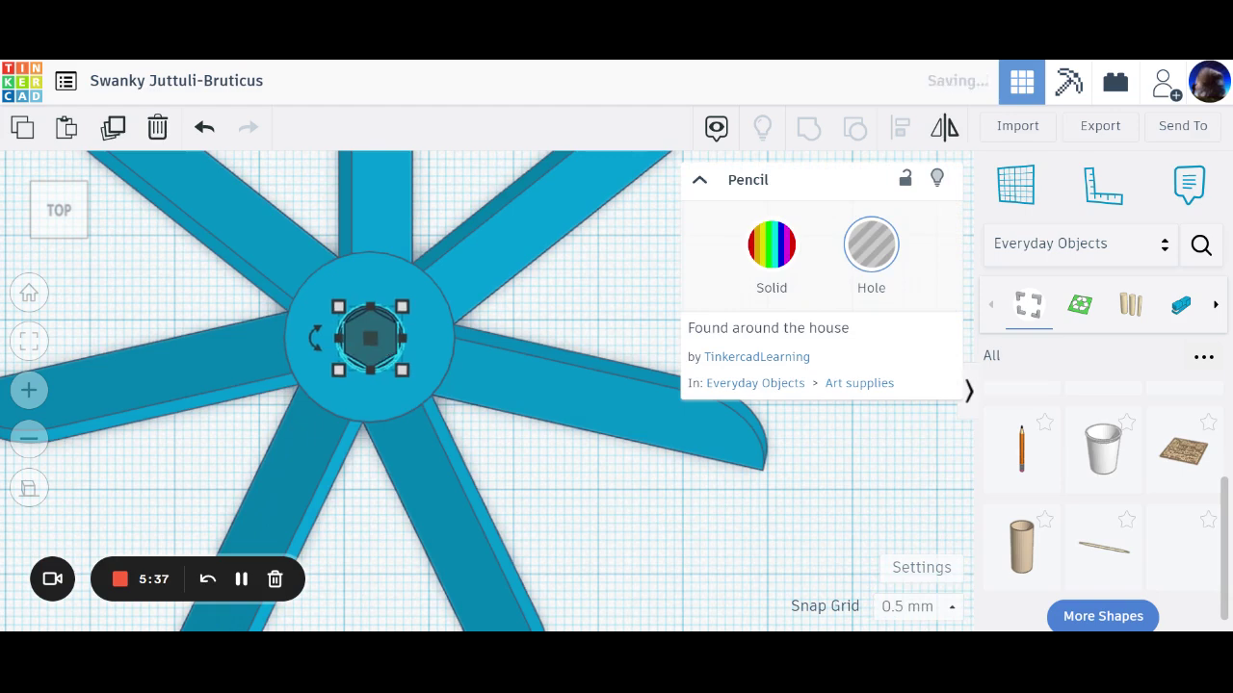
Drag the pencil hole down to -59.00 elevation, then box-select it with the turbine.
{"action": "left_click", "coordinate": [550, 484]}
{"action": "scroll", "coordinate": [554, 482], "scroll_direction": "down", "scroll_amount": 4}
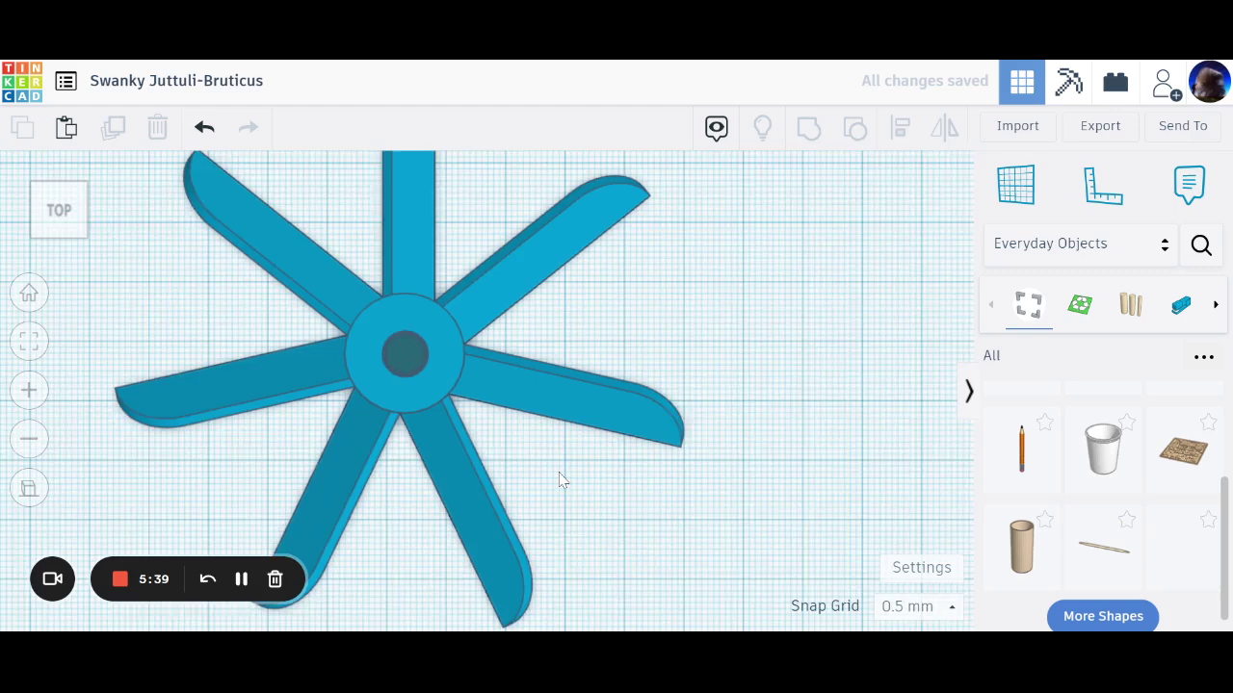
{"action": "right_click_drag", "start_coordinate": [594, 489], "coordinate": [352, 218]}
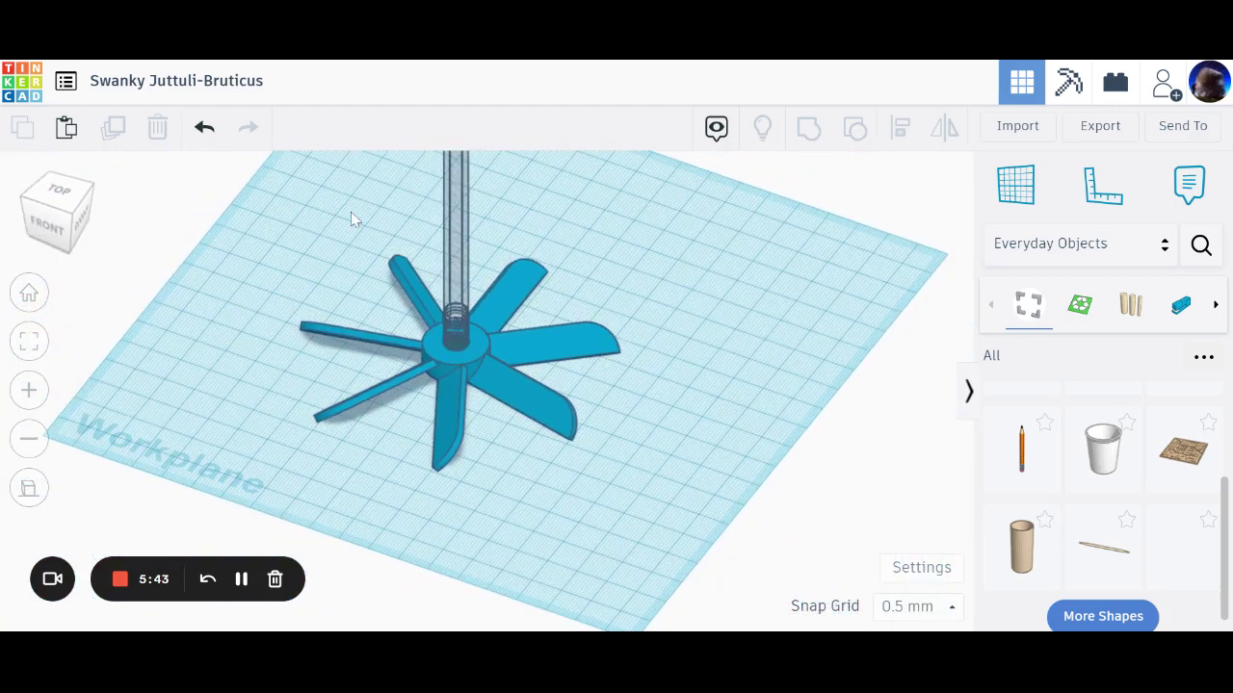
{"action": "left_click", "coordinate": [457, 231]}
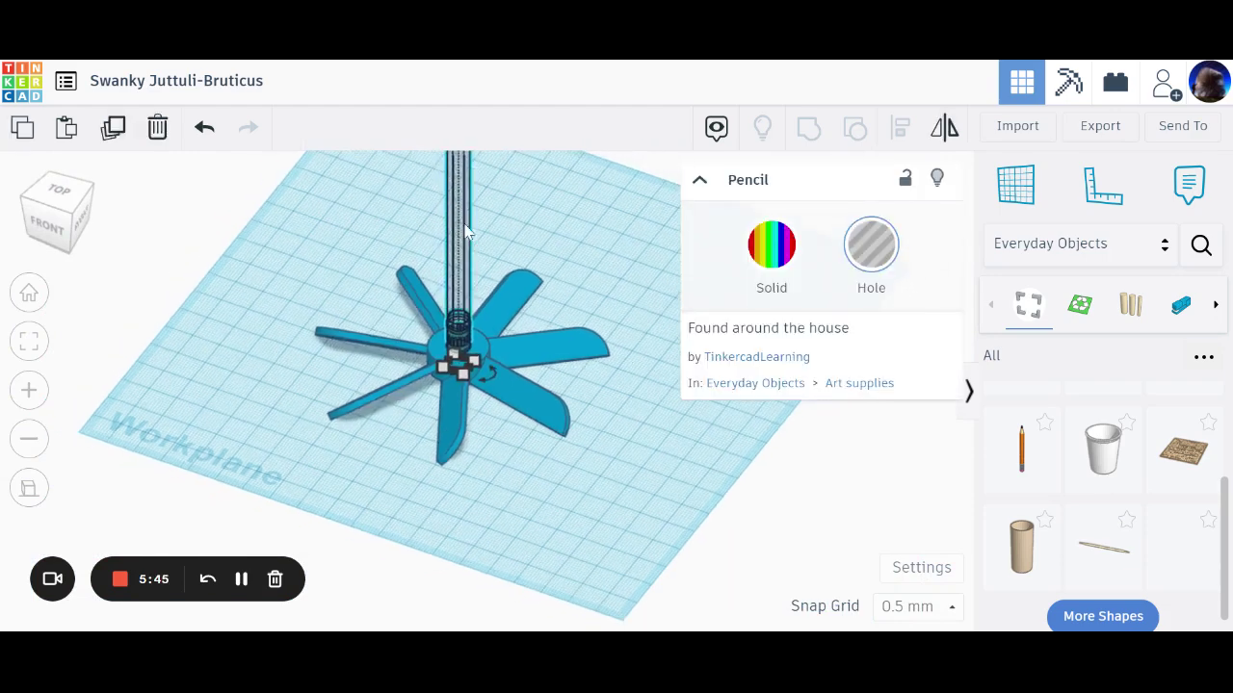
{"action": "key", "text": "f"}
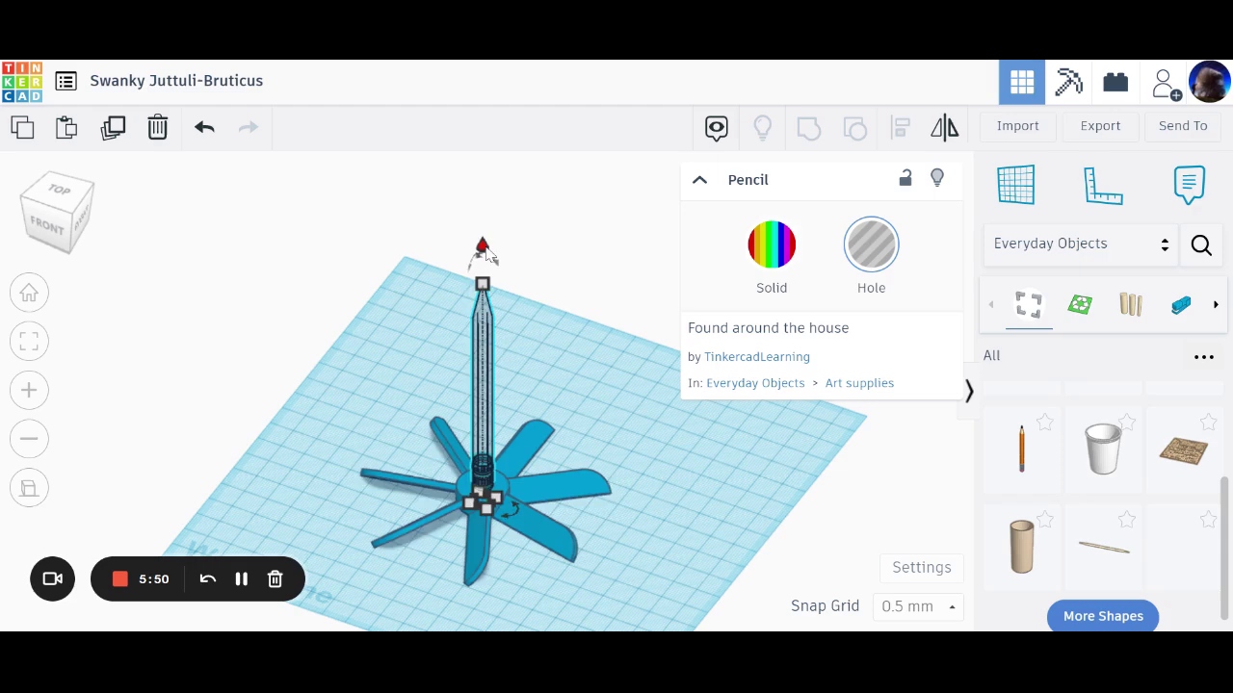
{"action": "left_click_drag", "start_coordinate": [487, 252], "coordinate": [507, 369]}
{"action": "key", "text": "f"}
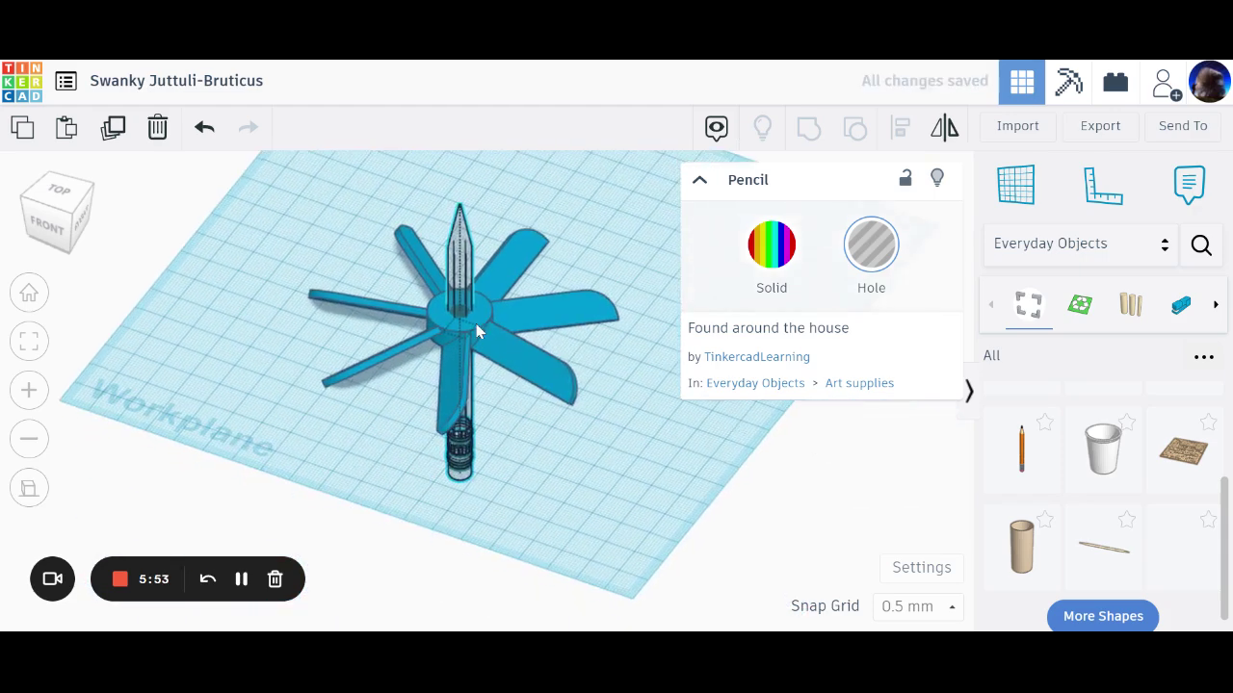
{"action": "left_click", "coordinate": [374, 248]}
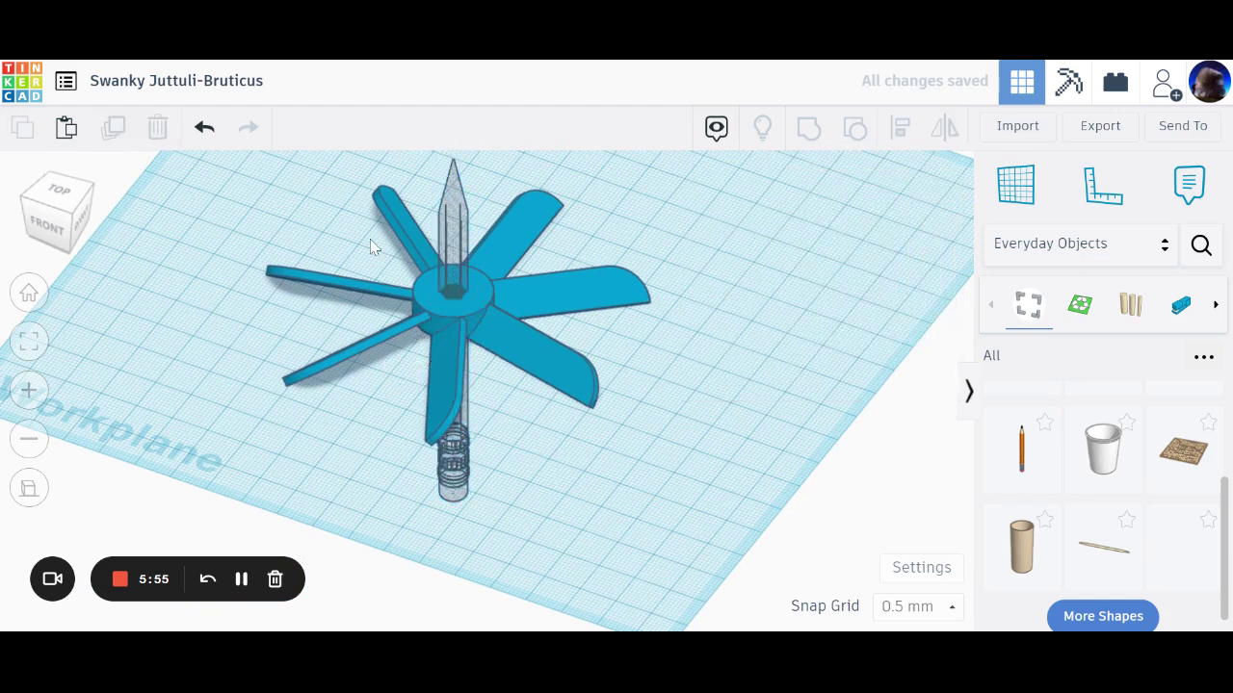
{"action": "mouse_move", "coordinate": [347, 236]}
{"action": "left_mouse_down"}
{"action": "mouse_move", "coordinate": [472, 314]}
{"action": "mouse_move", "coordinate": [540, 397]}
{"action": "left_mouse_up"}
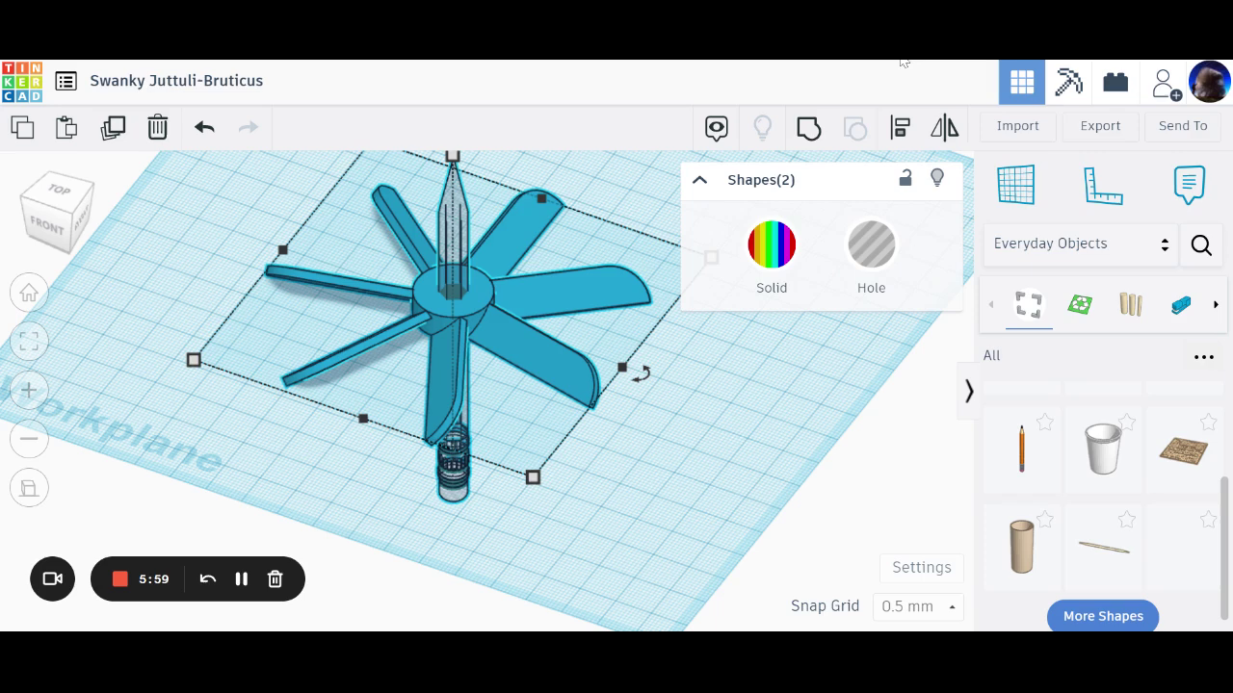
Group the pencil hole and windmill blade, leaving a hexagonal opening through the hub.
{"action": "left_click", "coordinate": [808, 128]}
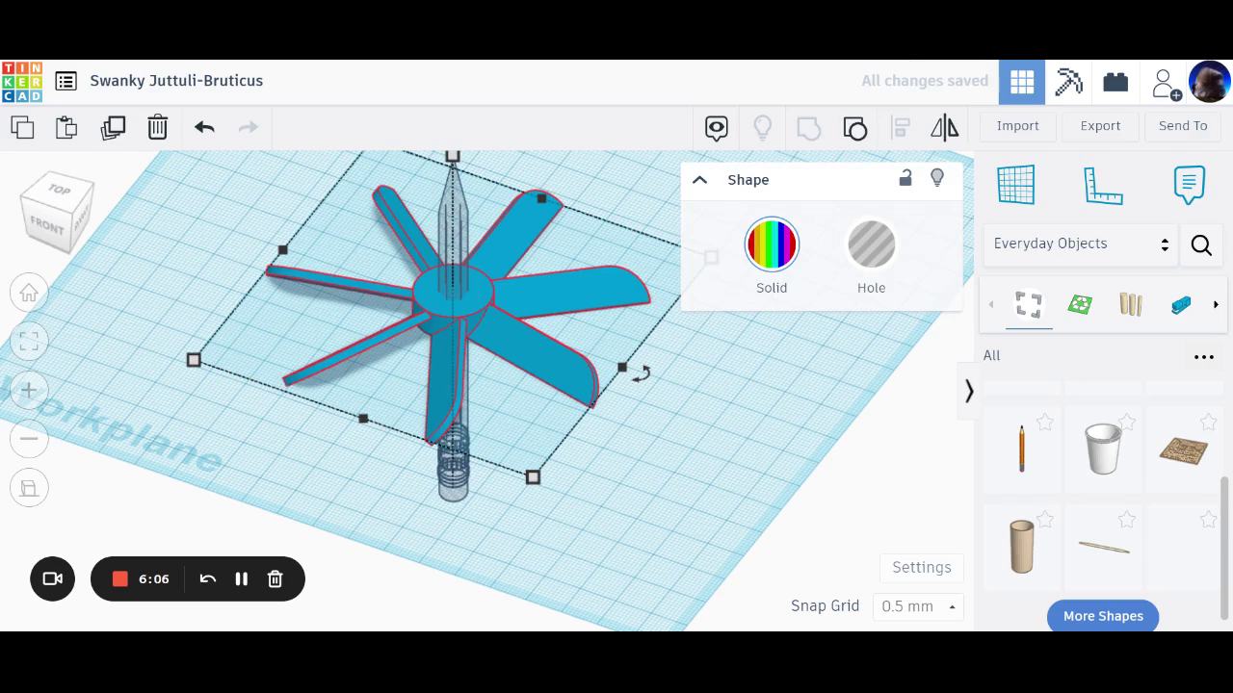
{"action": "left_click", "coordinate": [628, 441]}
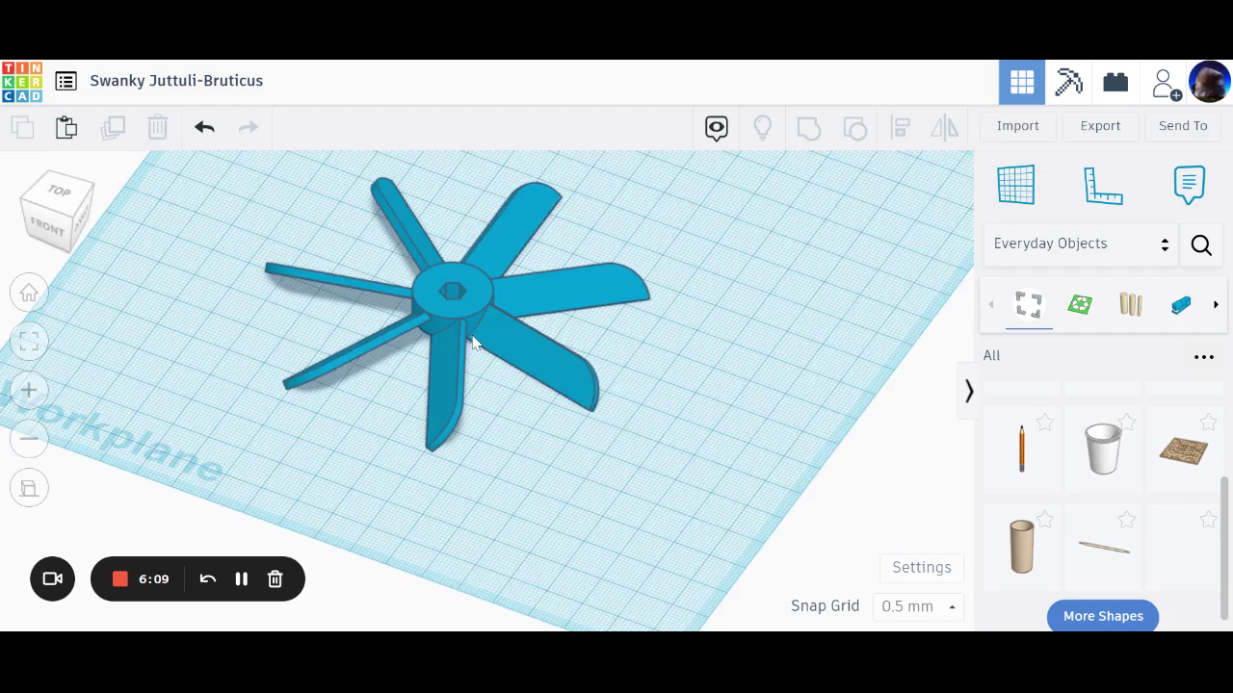
{"action": "right_click_drag", "start_coordinate": [472, 342], "coordinate": [352, 324]}
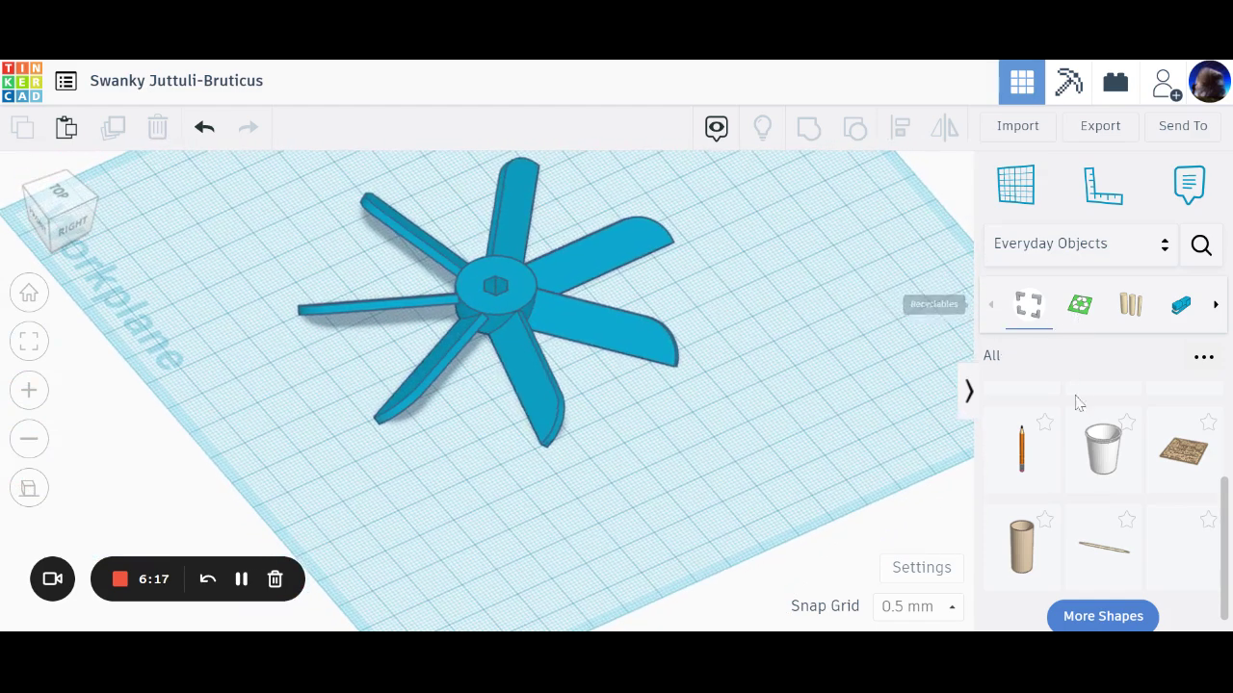
{"action": "scroll", "coordinate": [1103, 520], "scroll_direction": "up", "scroll_amount": 3}
{"action": "scroll", "coordinate": [1106, 528], "scroll_direction": "down", "scroll_amount": 1}
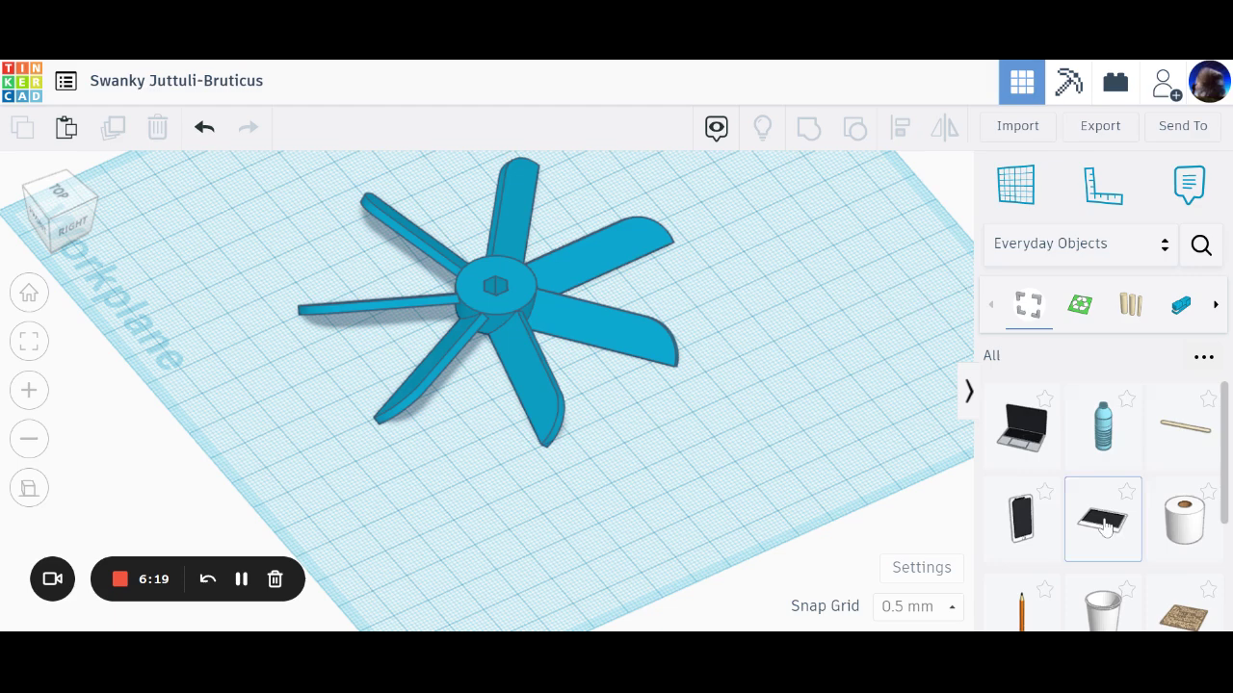
{"action": "left_click", "coordinate": [1151, 243]}
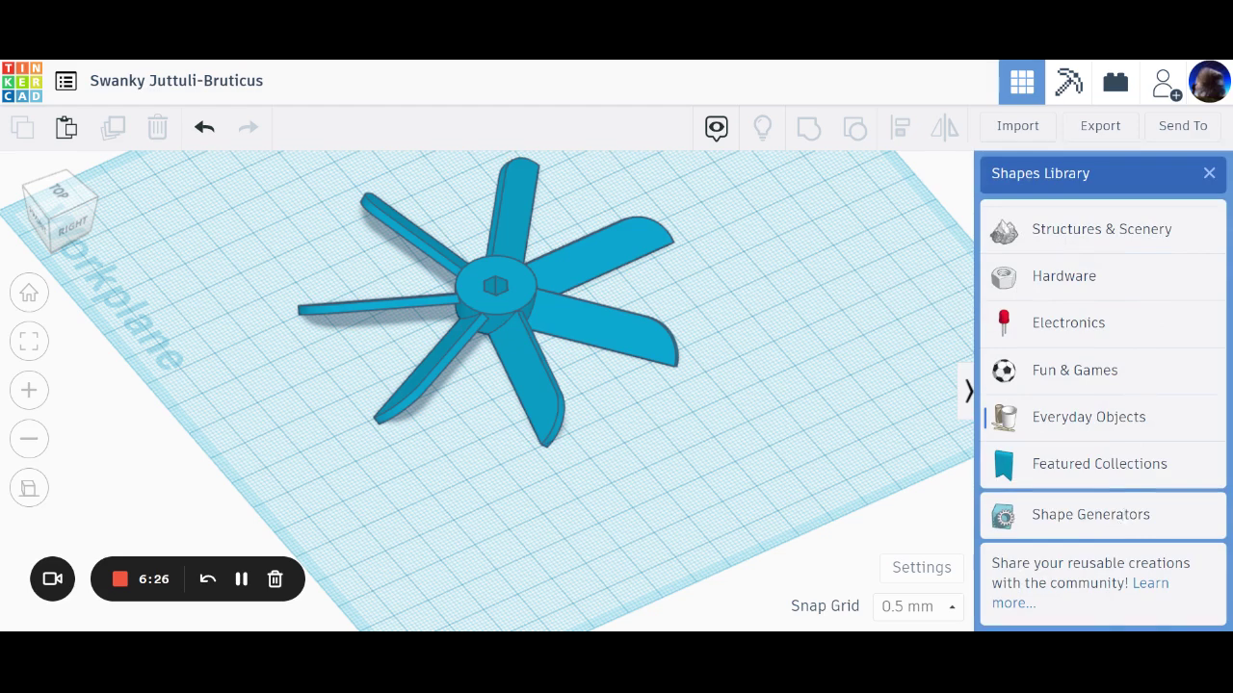
{"action": "left_click", "coordinate": [1089, 417]}
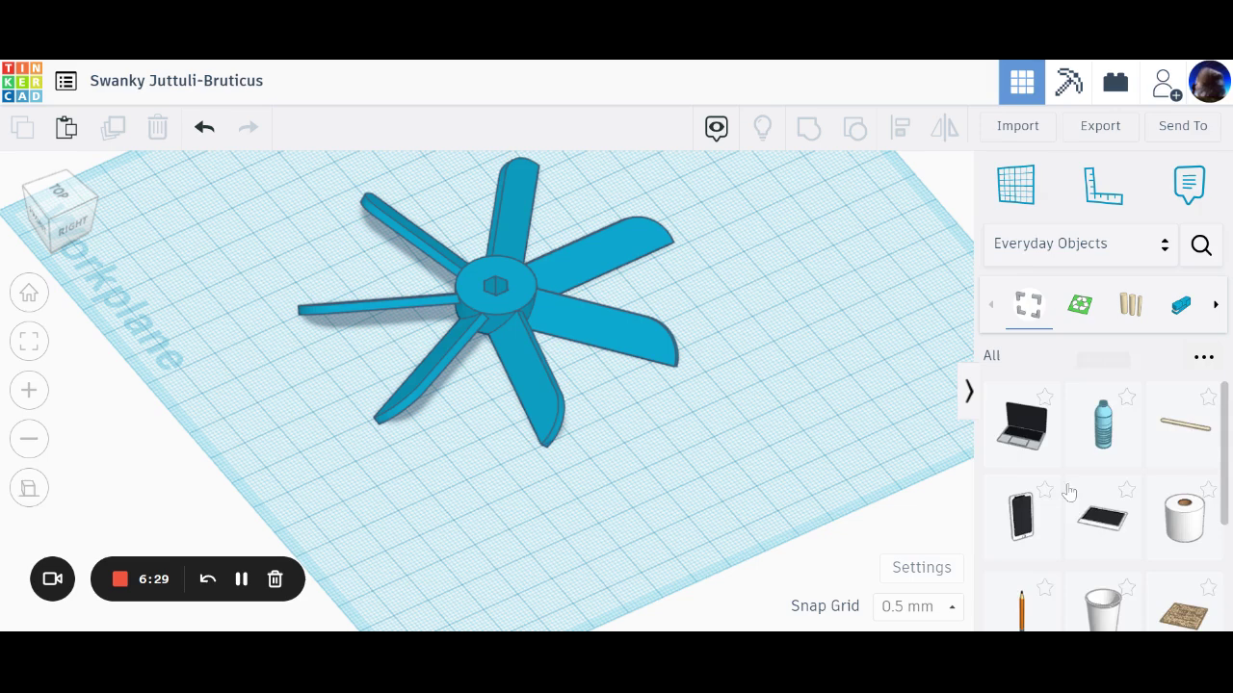
{"action": "scroll", "coordinate": [1060, 501], "scroll_direction": "down", "scroll_amount": 3}
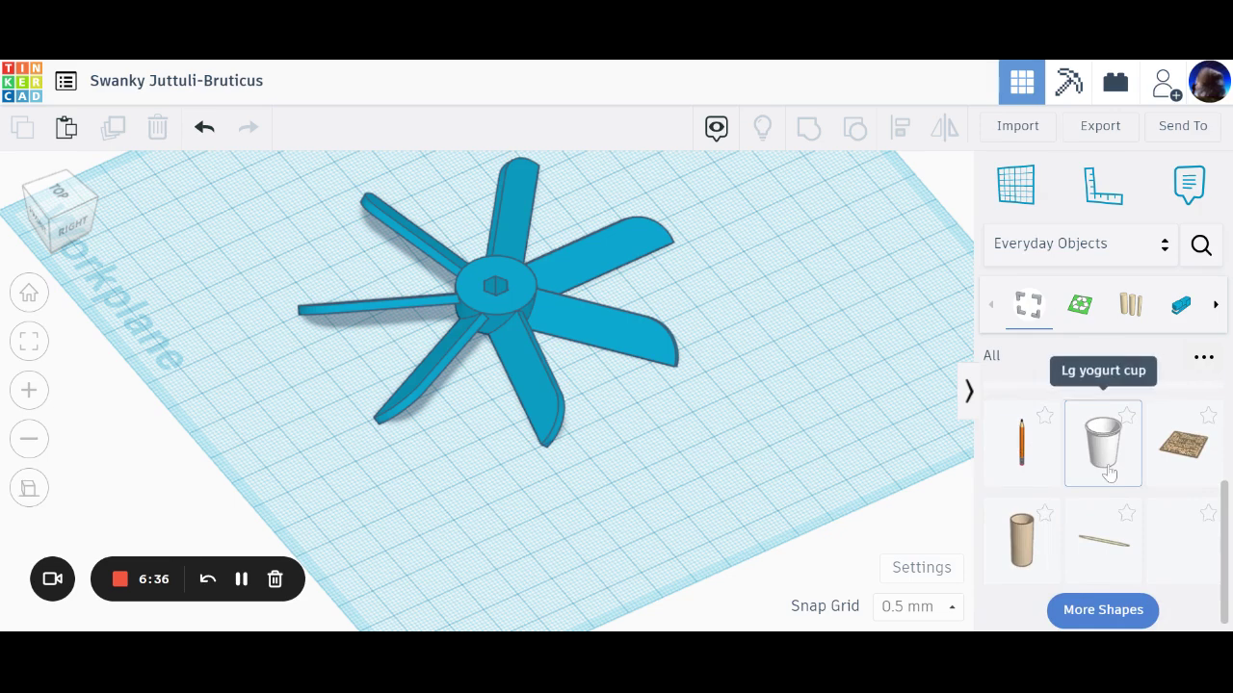
{"action": "scroll", "coordinate": [1107, 467], "scroll_direction": "up", "scroll_amount": 3}
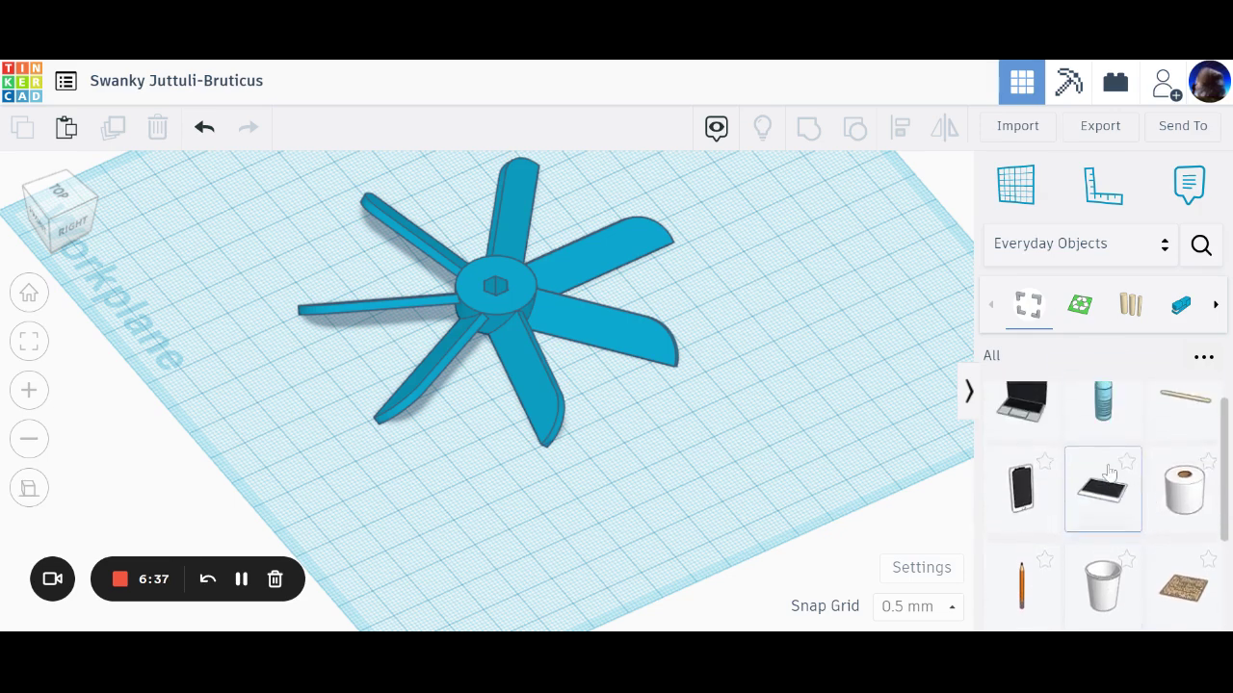
{"action": "scroll", "coordinate": [1111, 460], "scroll_direction": "down", "scroll_amount": 3}
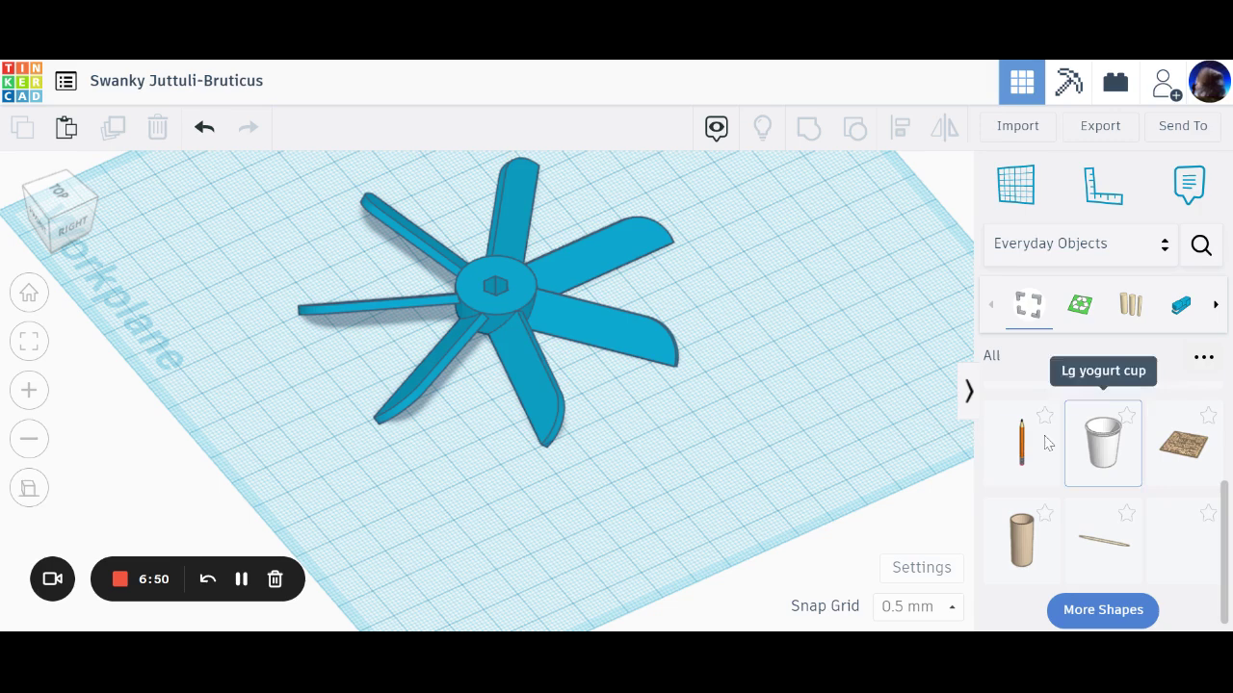
{"action": "right_click_drag", "start_coordinate": [889, 421], "coordinate": [617, 358]}
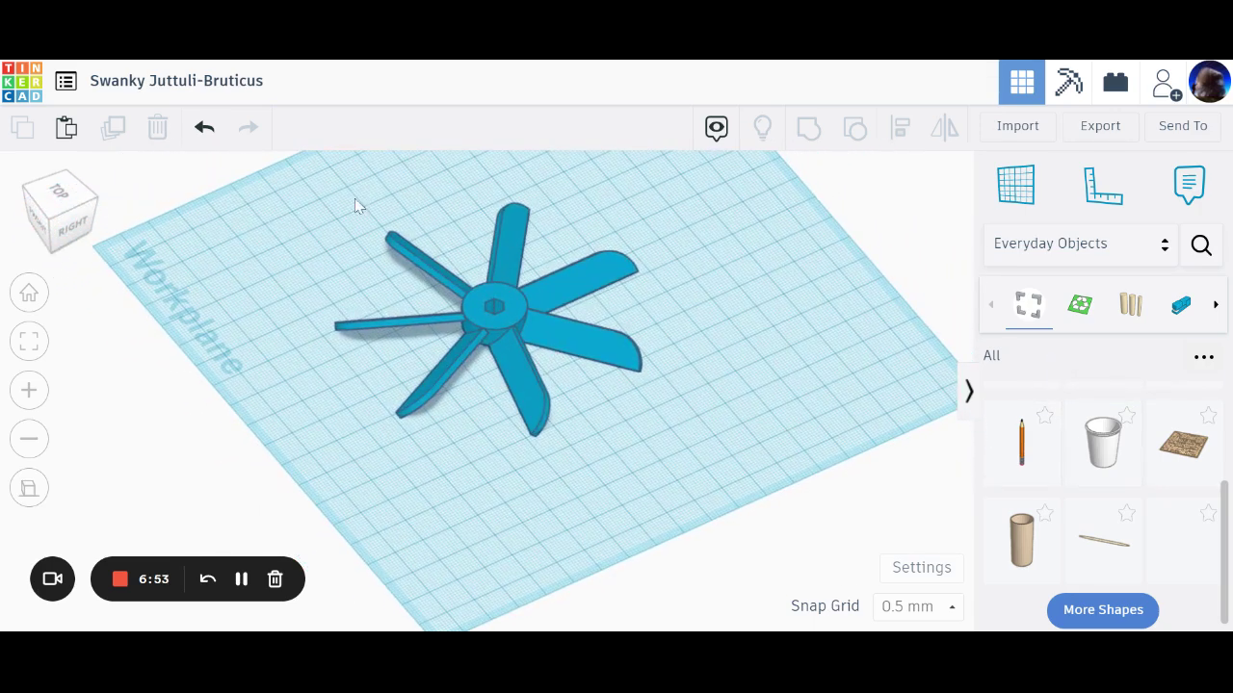
Change the design's title to 'Test turbine'.
{"action": "left_click", "coordinate": [249, 85]}
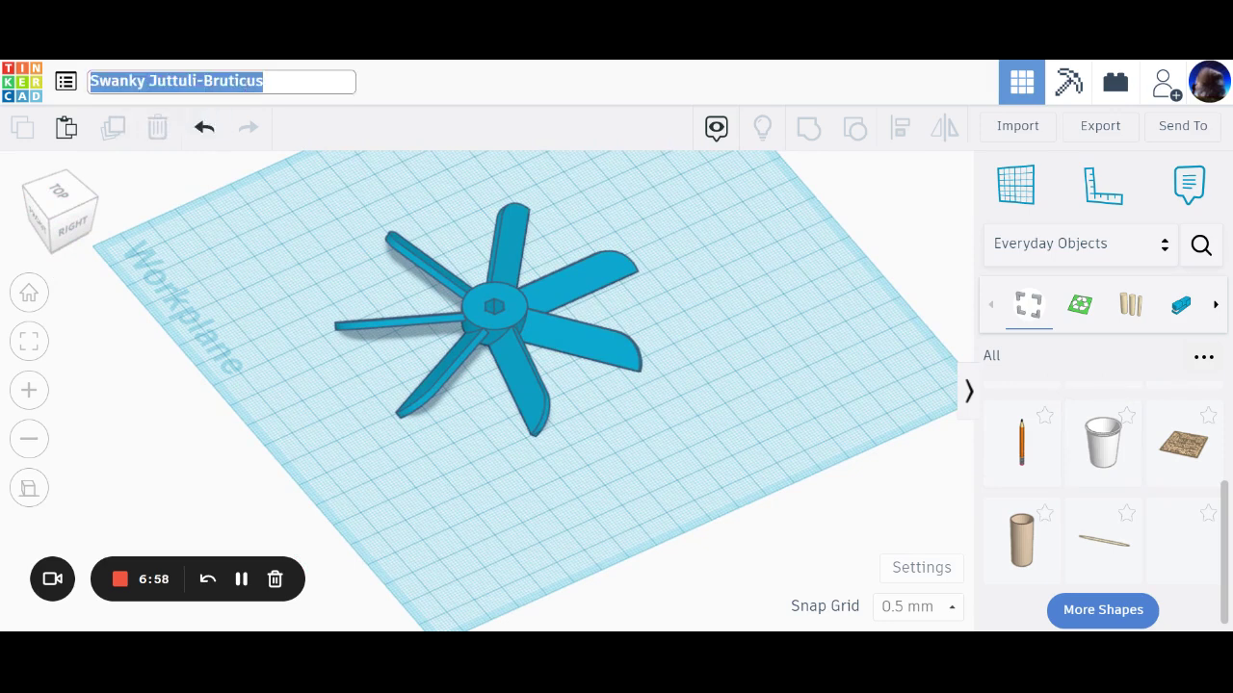
{"action": "type", "text": "Test tur"}
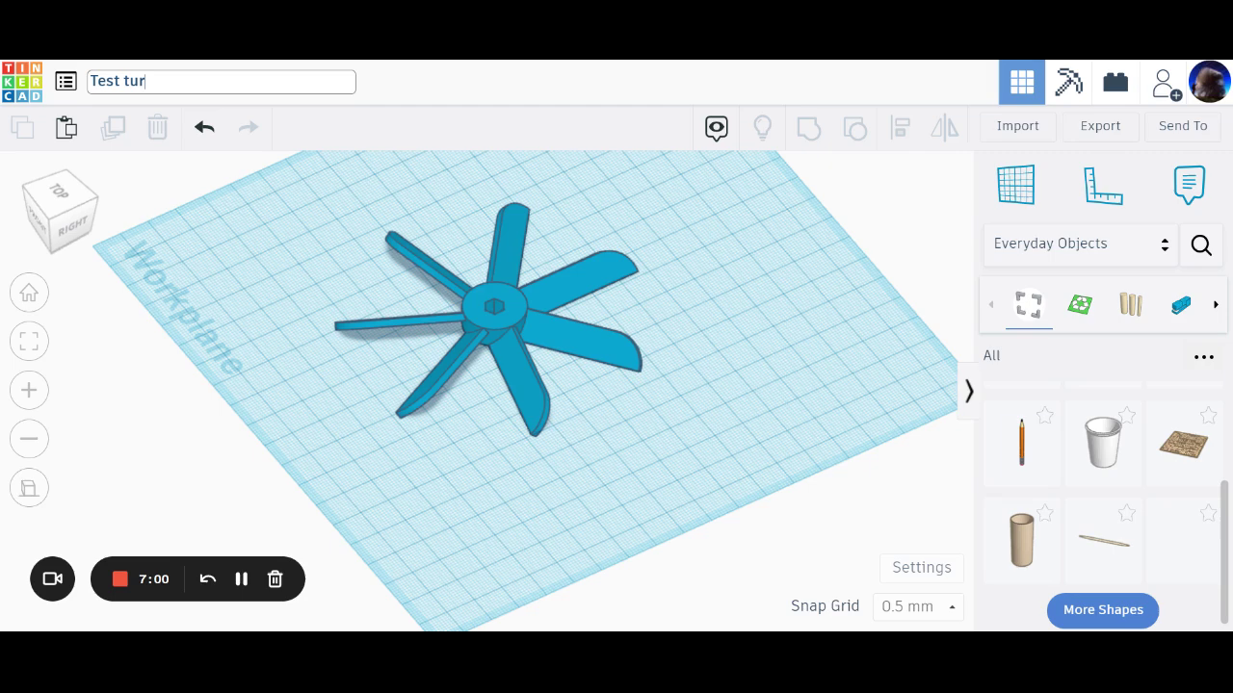
{"action": "type", "text": "bine"}
{"action": "left_click", "coordinate": [302, 250]}
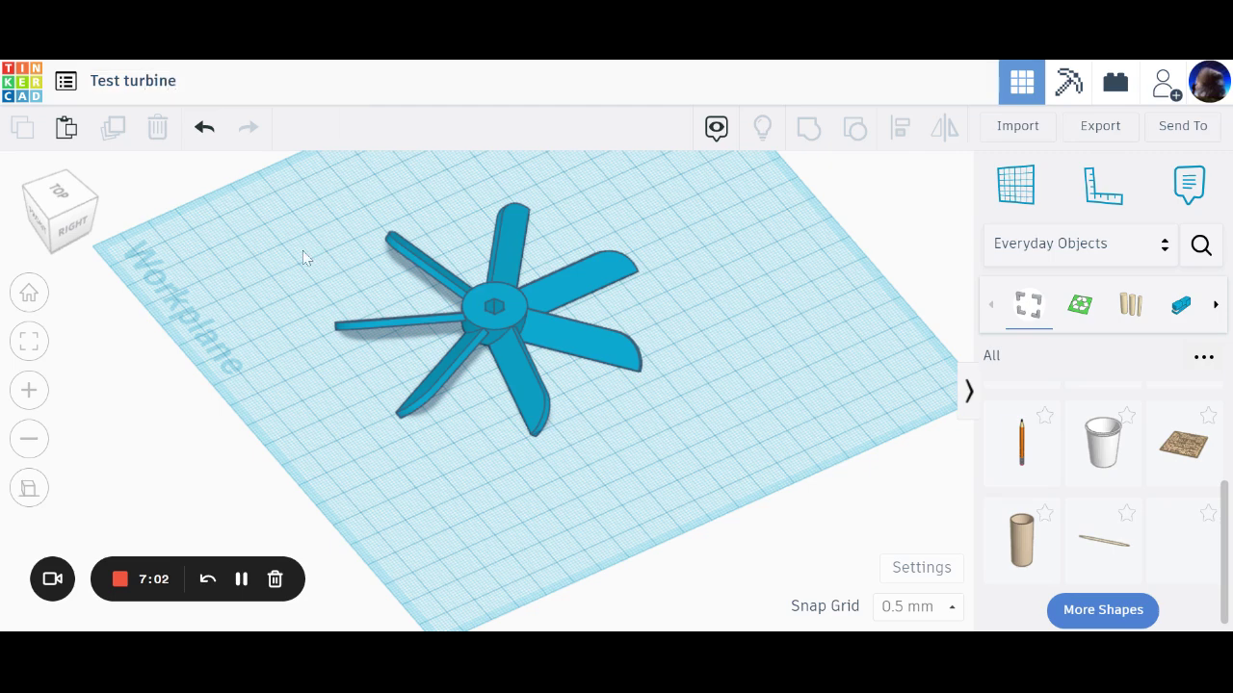
Select the whole turbine and download it as a .STL file.
{"action": "left_click", "coordinate": [491, 306]}
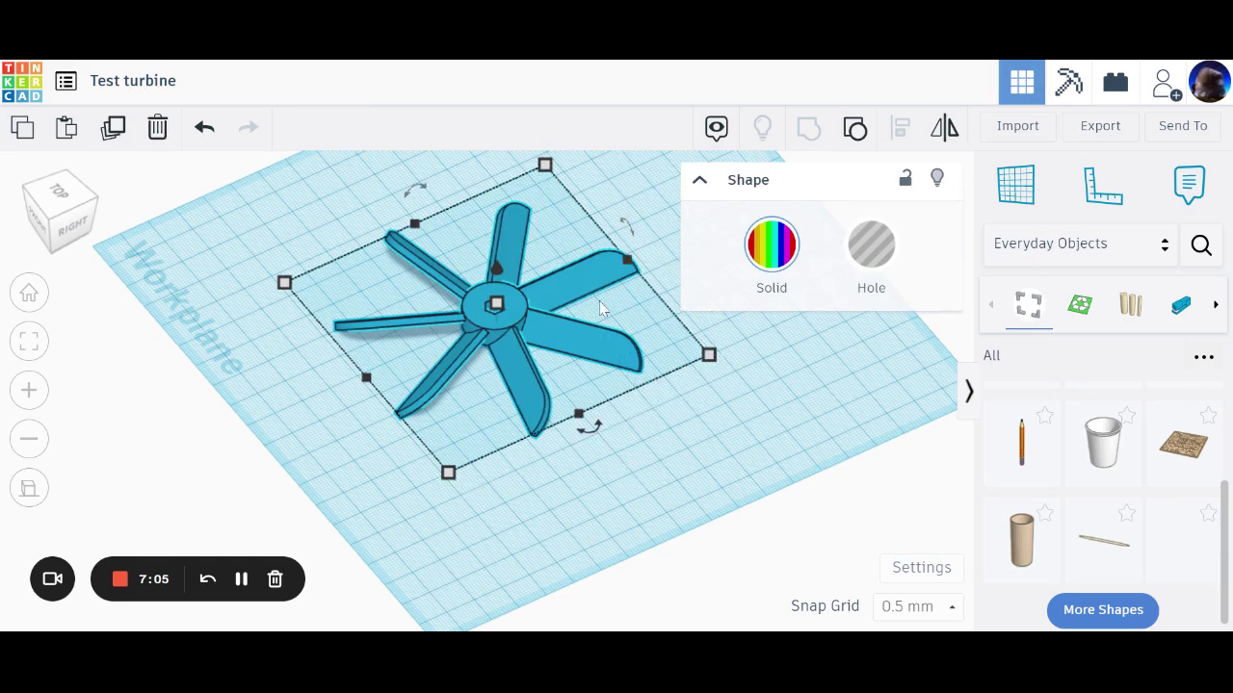
{"action": "left_click", "coordinate": [1133, 132]}
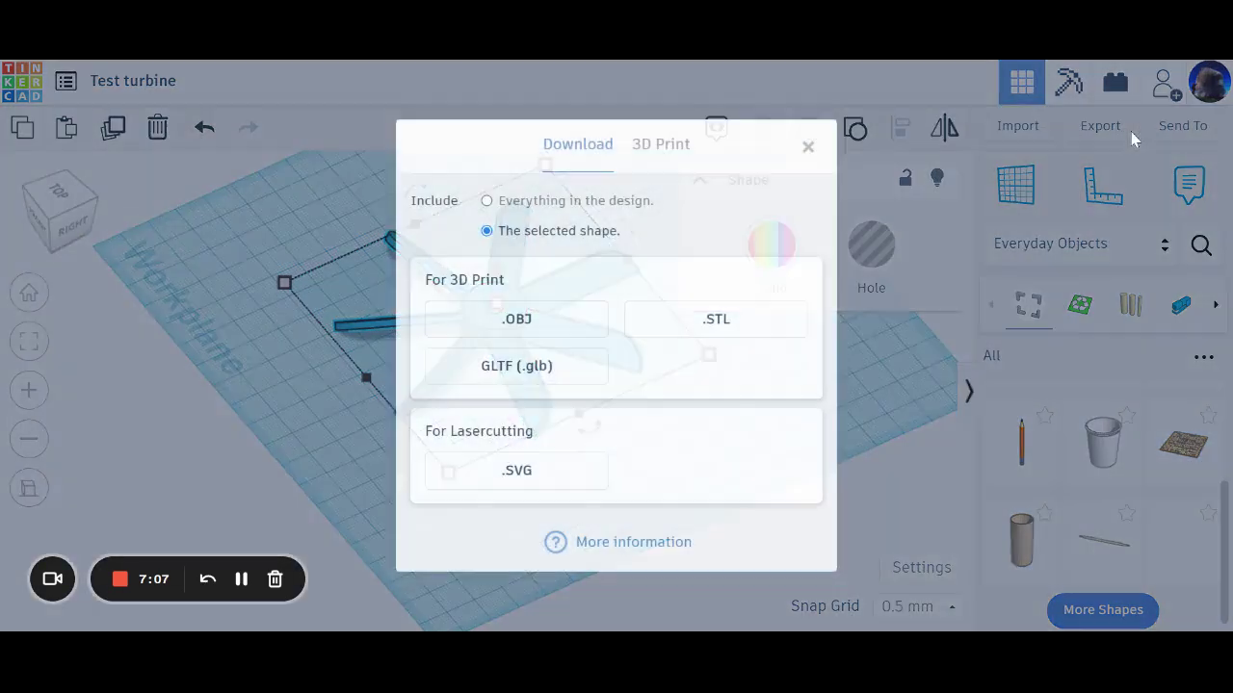
{"action": "left_click", "coordinate": [754, 324]}
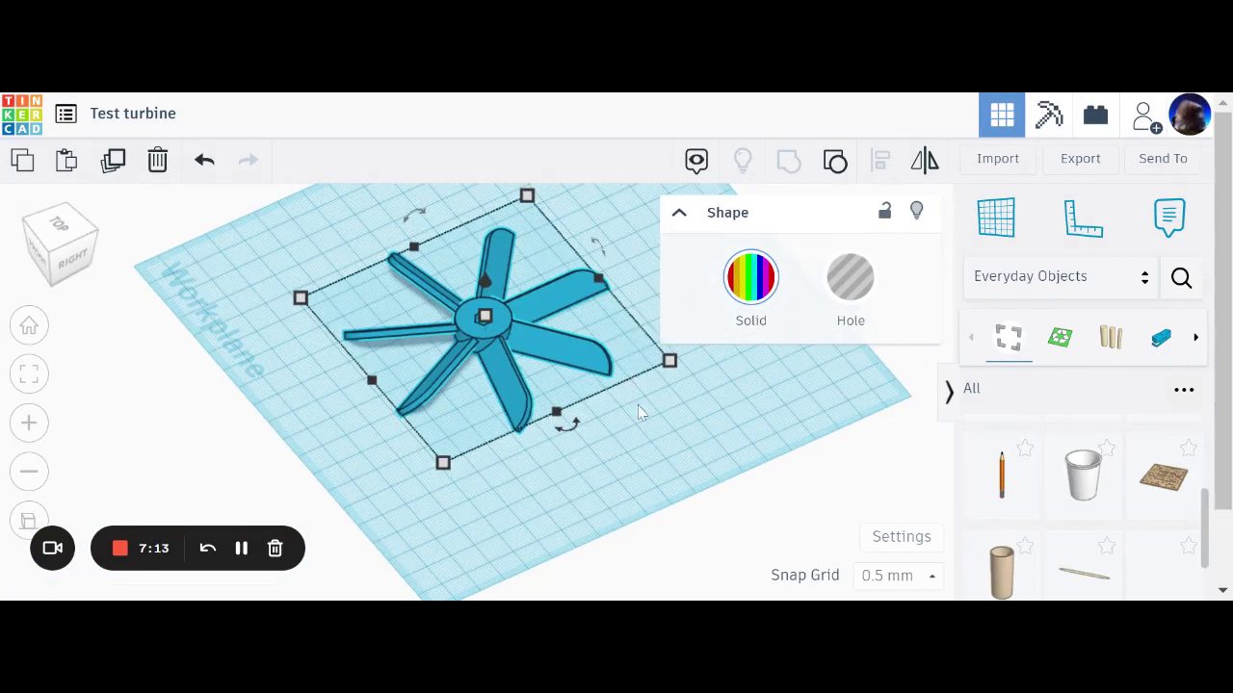
Deselect the turbine and orbit the view to inspect it from the front.
{"action": "left_click", "coordinate": [653, 428]}
{"action": "right_click_drag", "start_coordinate": [655, 443], "coordinate": [539, 487]}
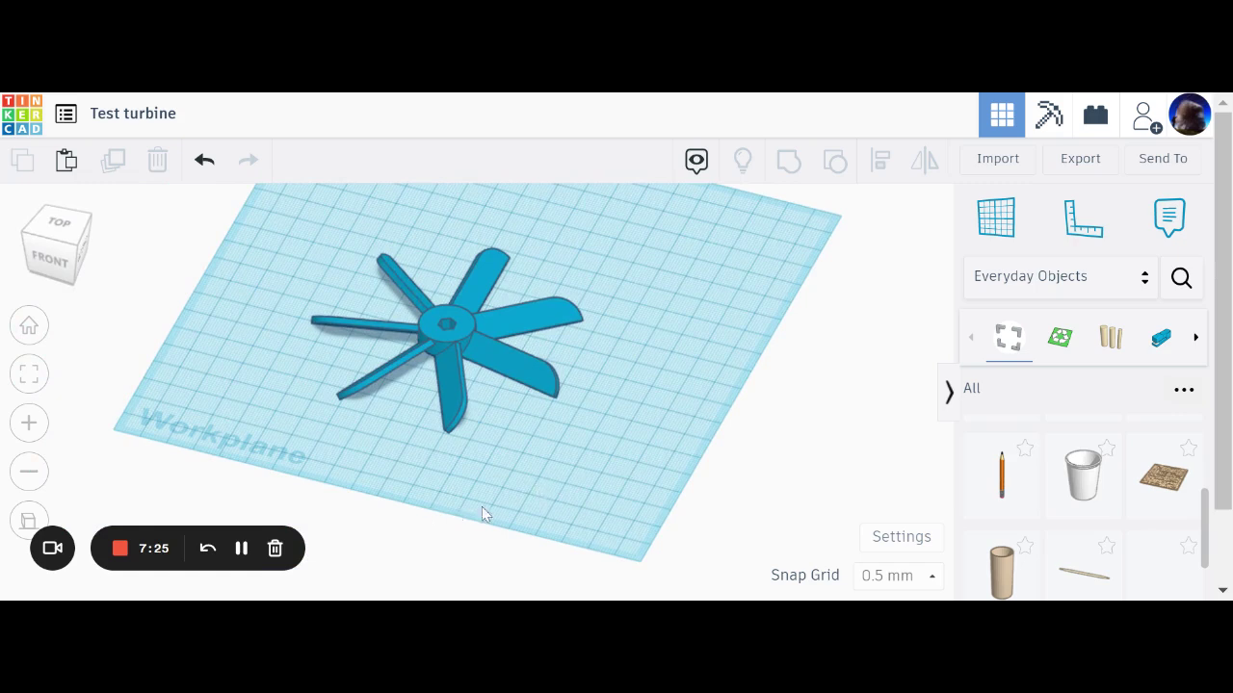
{"action": "right_click_drag", "start_coordinate": [627, 490], "coordinate": [617, 501]}
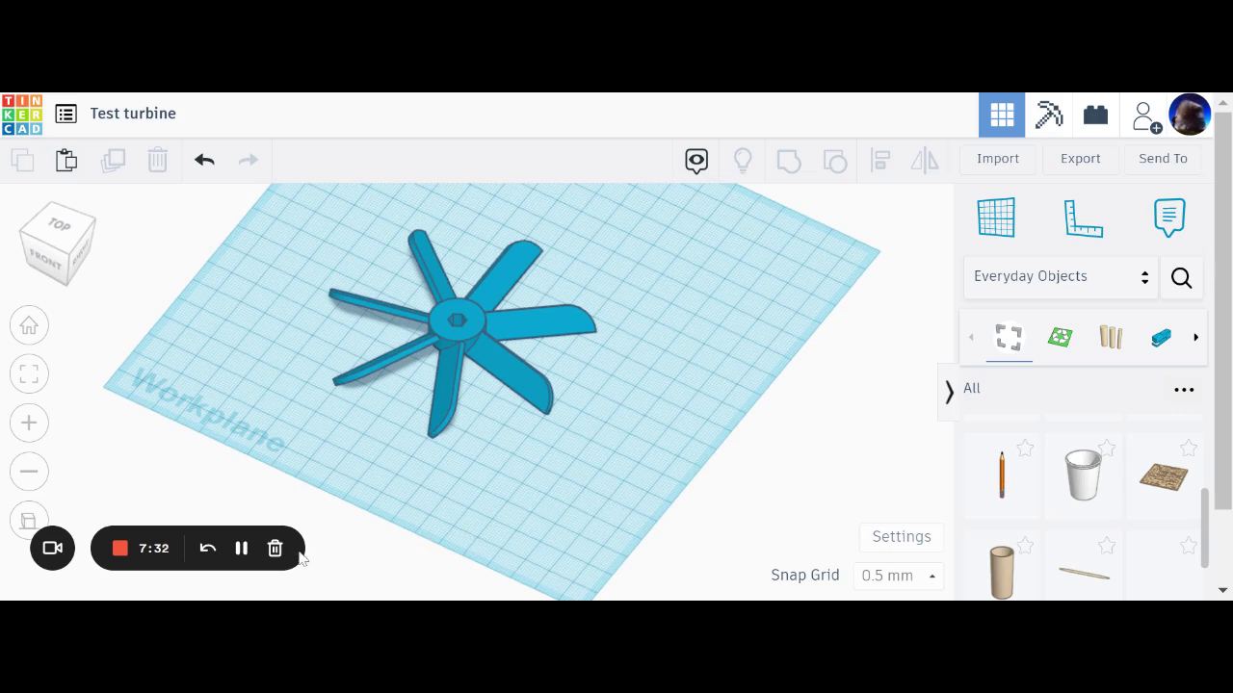
{"action": "left_click", "coordinate": [242, 549]}
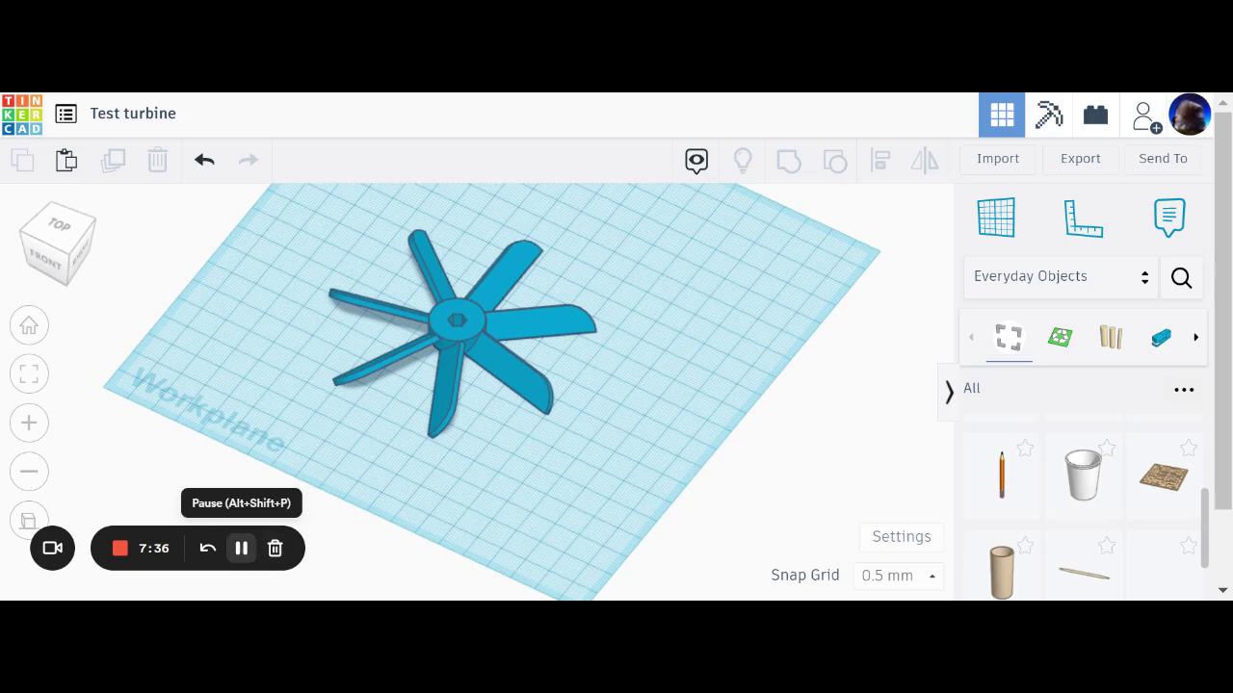